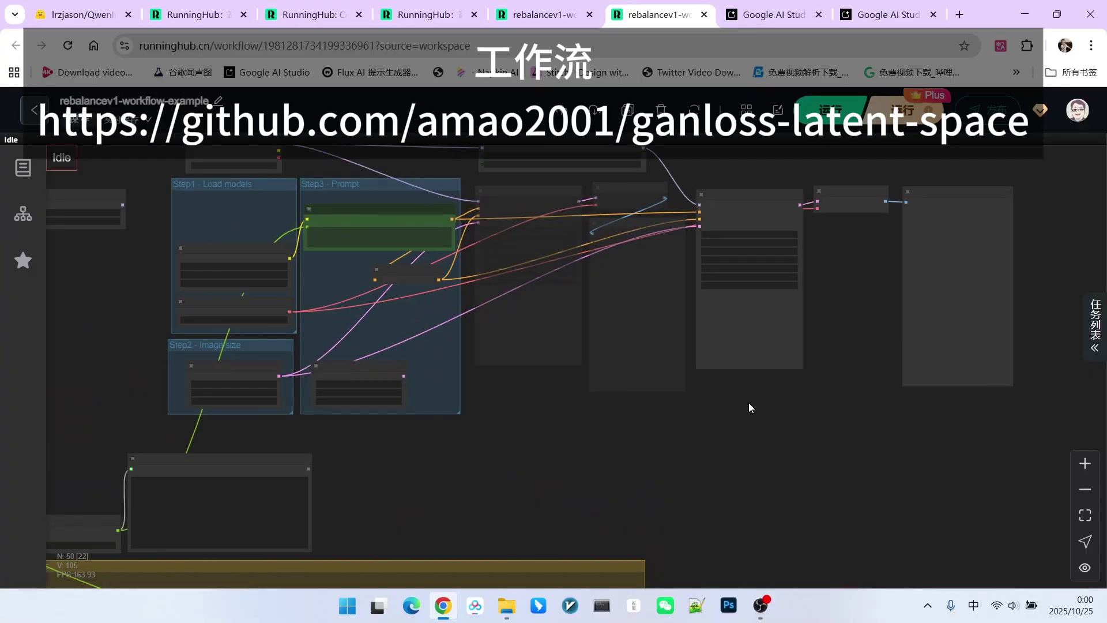
# Look over the rebalancev1-workflow-example graph, from the numbered step groups to the green and brown prompt-building groups.
pyautogui.moveTo(748, 403); pyautogui.dragTo(703, 451)
pyautogui.scroll(6, 369, 294)
pyautogui.scroll(-1, 347, 275)
pyautogui.scroll(-2, 569, 274)
pyautogui.scroll(-3, 755, 358)
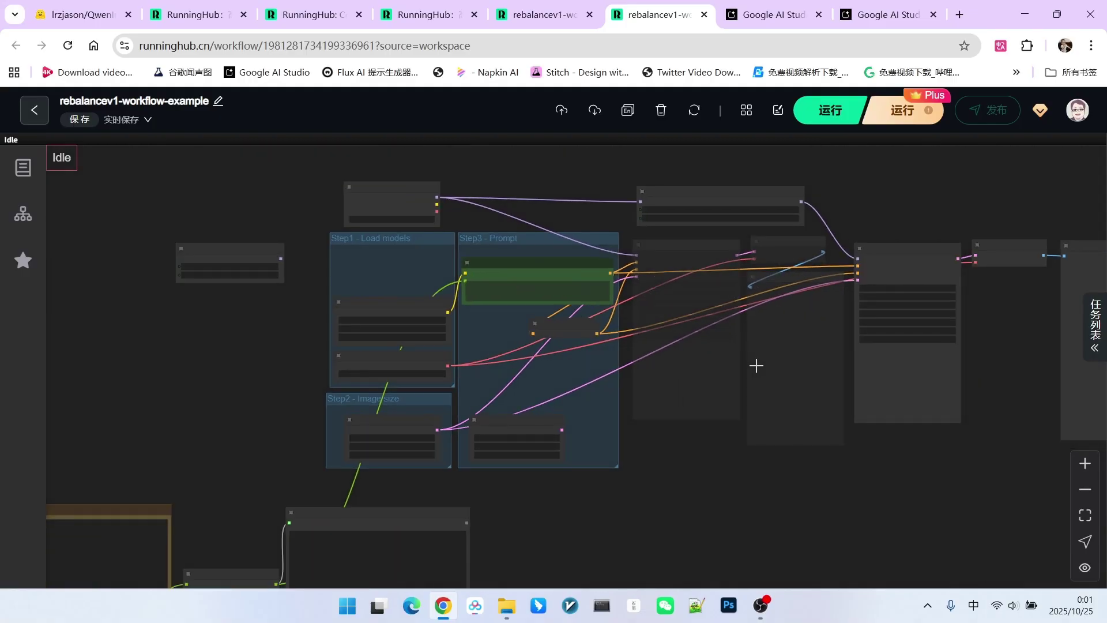
pyautogui.scroll(-10, 762, 400)
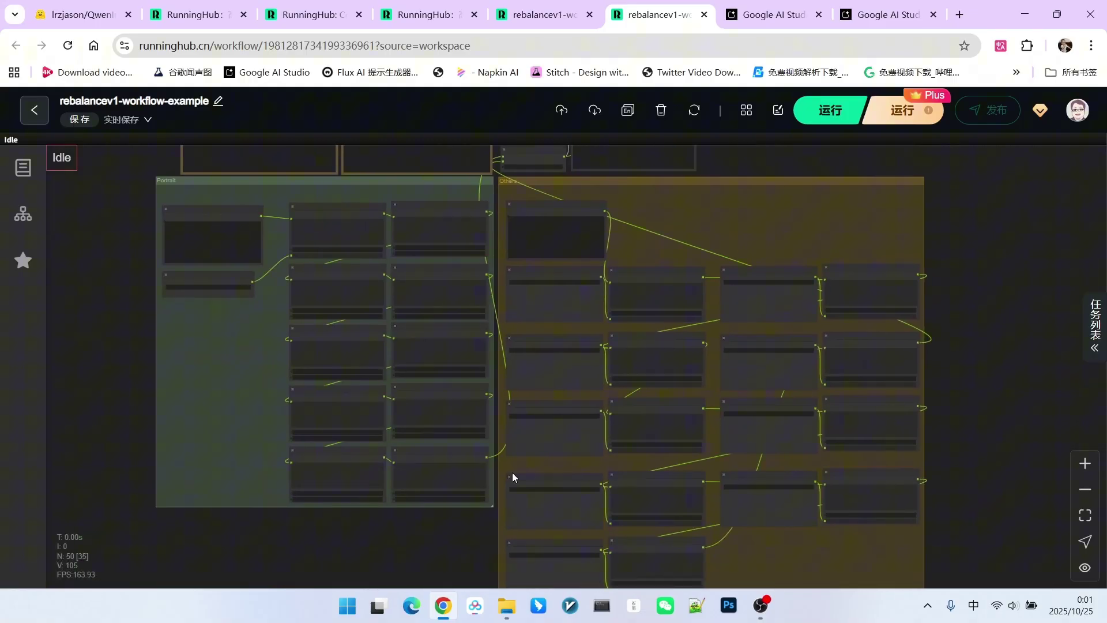
pyautogui.scroll(3, 368, 306)
pyautogui.scroll(-4, 390, 301)
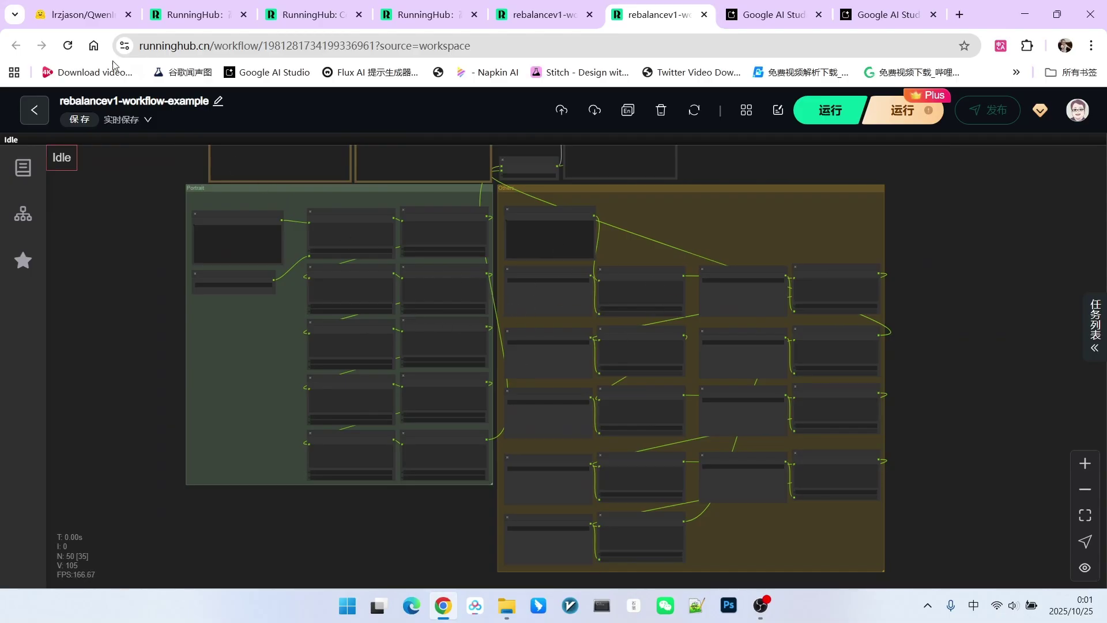
# Switch to the QwenImage-Rebalance model page on Hugging Face and review the JSON caption fields for high-quality photographs, from subject to caption.
pyautogui.click(87, 15)
pyautogui.scroll(-15, 351, 173)
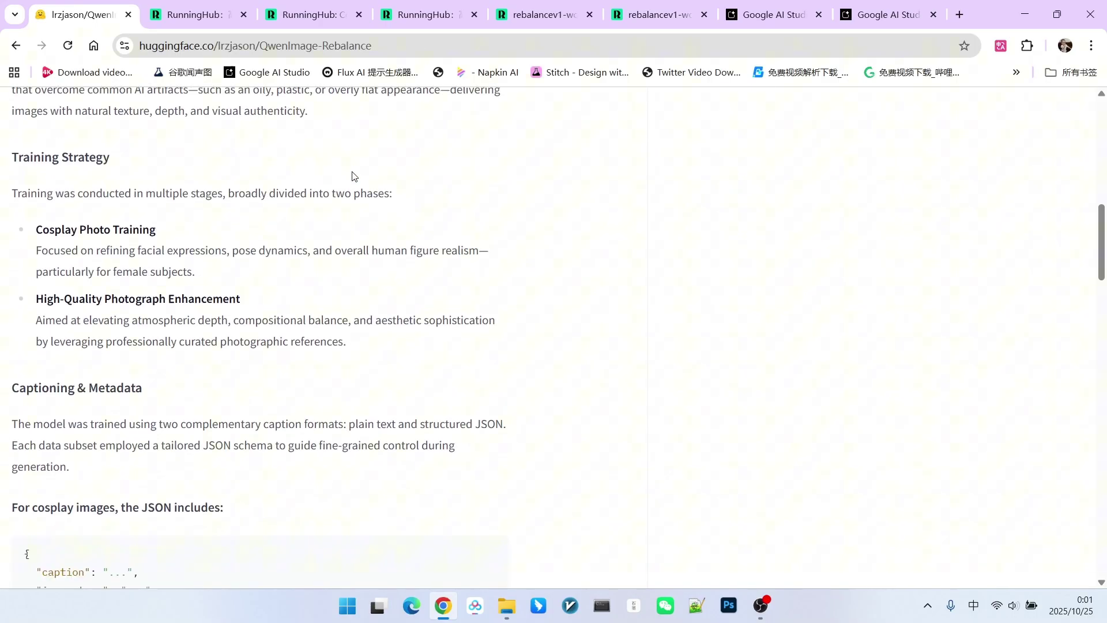
pyautogui.scroll(-12, 352, 172)
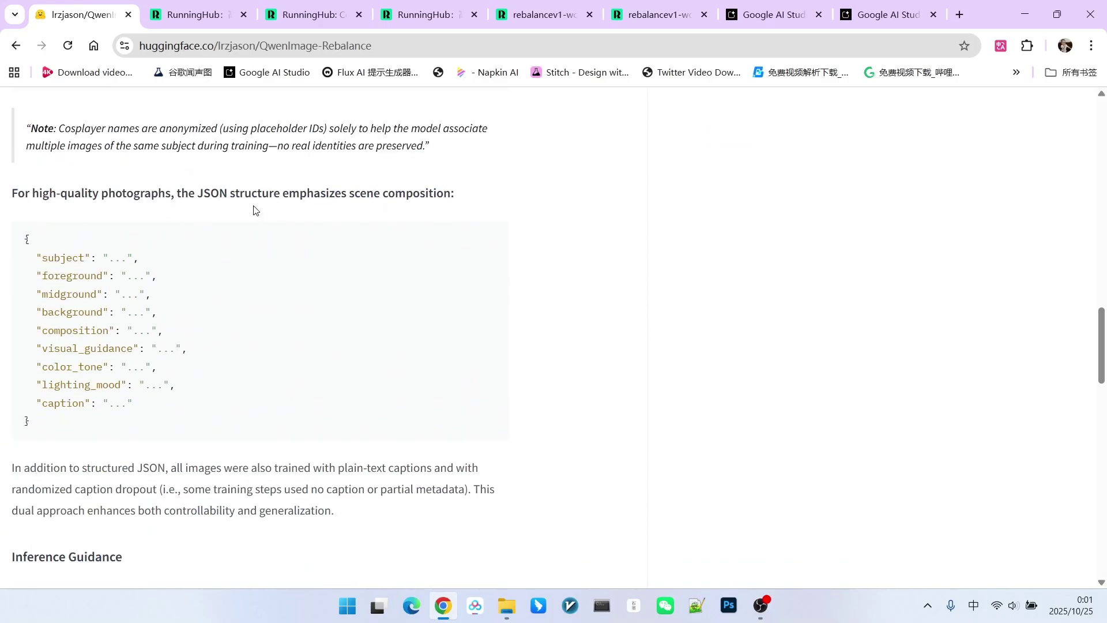
pyautogui.moveTo(45, 194); pyautogui.dragTo(227, 191)
pyautogui.click(219, 325)
pyautogui.moveTo(49, 257); pyautogui.dragTo(81, 260)
pyautogui.moveTo(42, 294); pyautogui.dragTo(110, 386)
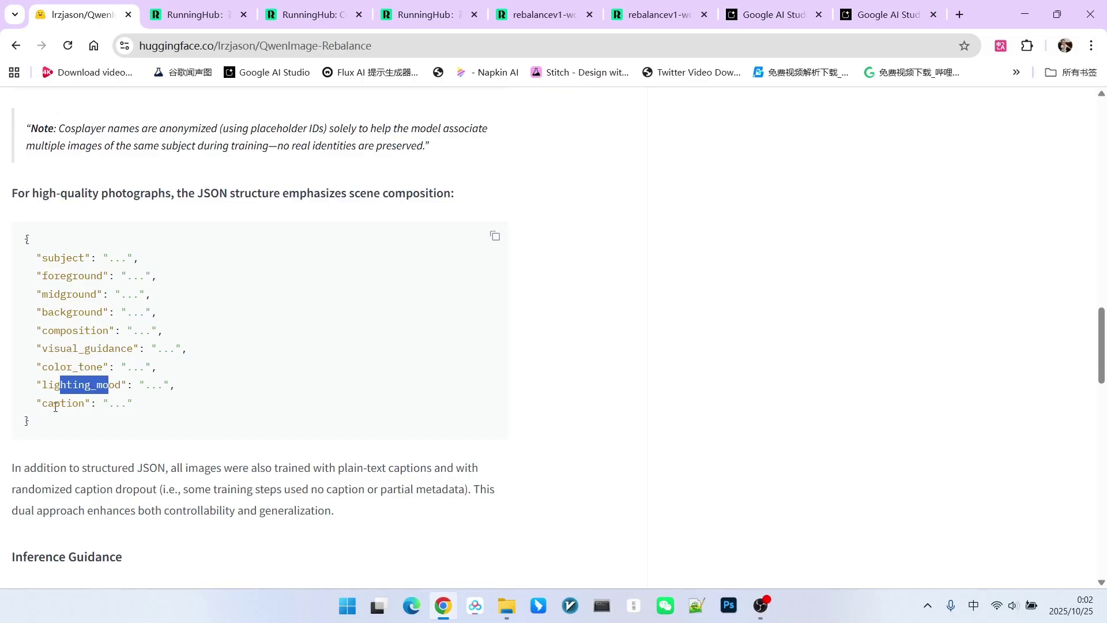
pyautogui.moveTo(42, 404); pyautogui.dragTo(85, 404)
pyautogui.click(241, 384)
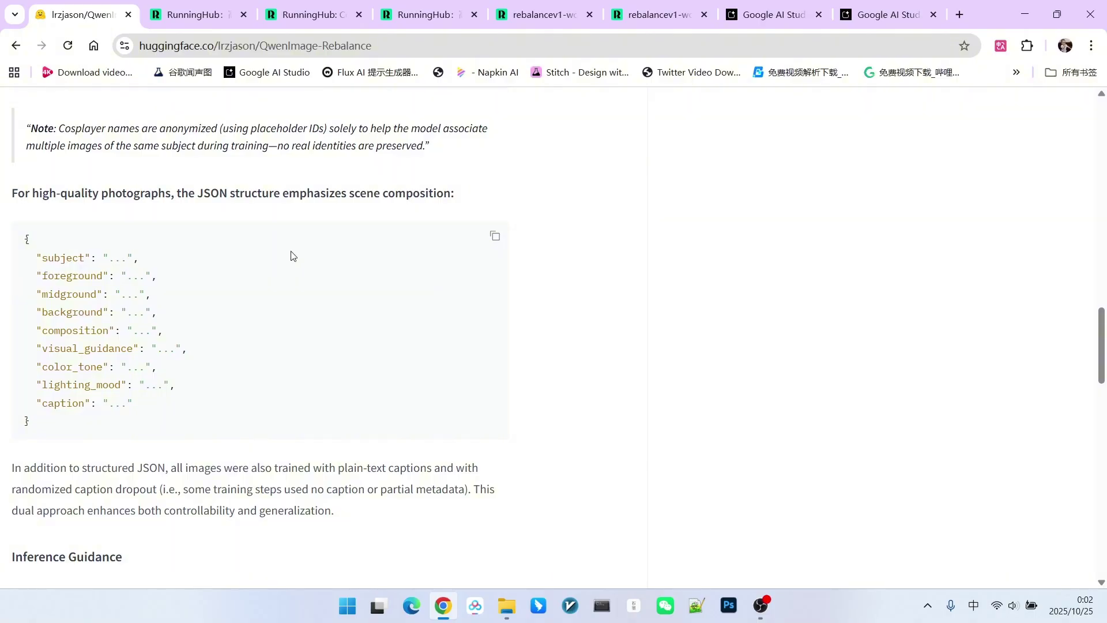
# Return to the rebalancev1-workflow-example workflow and inspect the Load Checkpoint node above the Step1 - Load models group.
pyautogui.click(649, 20)
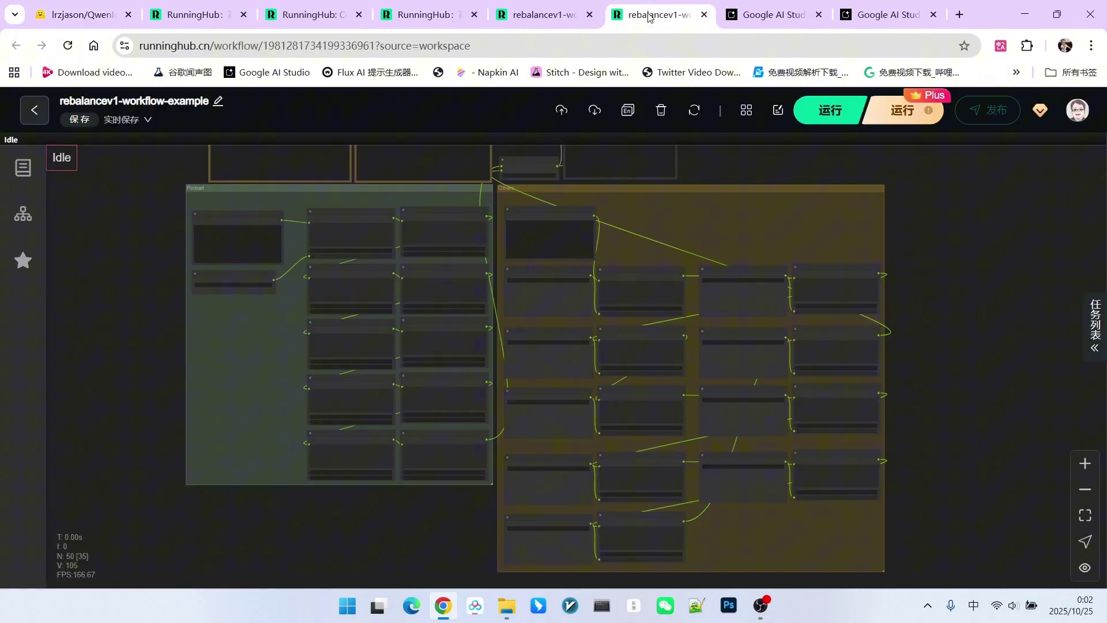
pyautogui.moveTo(235, 316); pyautogui.dragTo(237, 314)
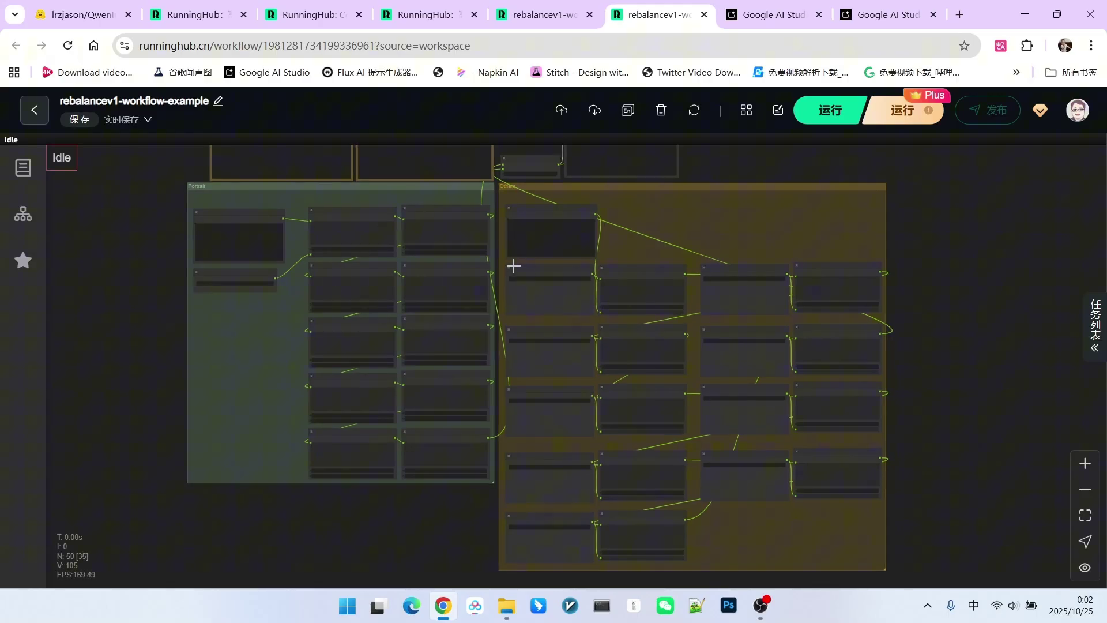
pyautogui.scroll(-3, 695, 215)
pyautogui.moveTo(791, 168); pyautogui.dragTo(694, 356)
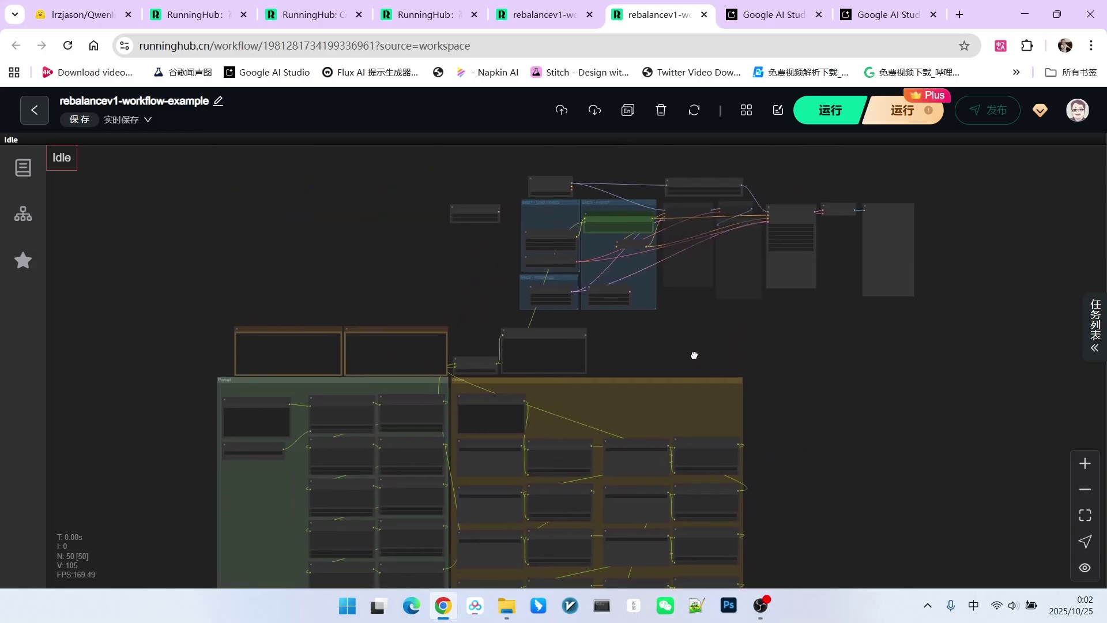
pyautogui.scroll(8, 617, 283)
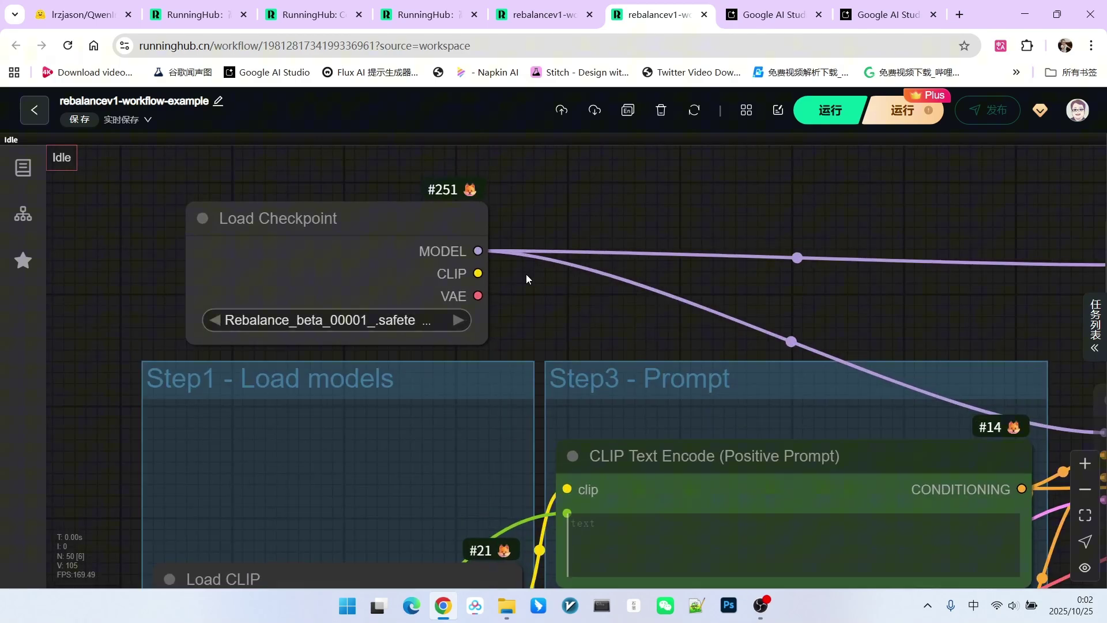
pyautogui.moveTo(526, 305); pyautogui.dragTo(593, 299)
pyautogui.scroll(2, 593, 299)
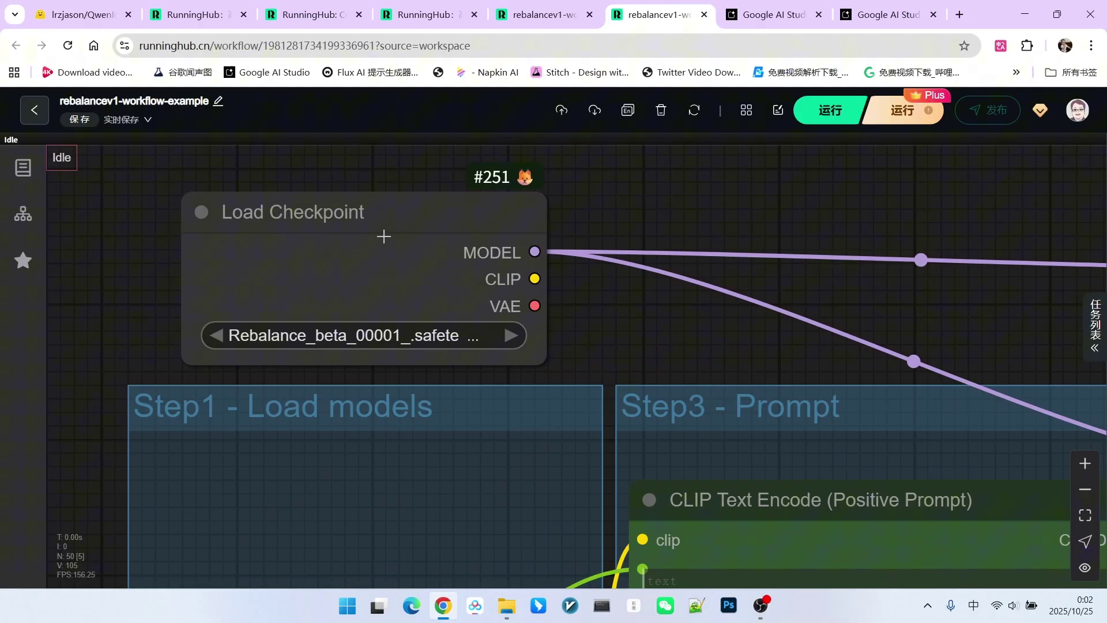
# Nudge the Load Checkpoint node slightly to the left and examine its checkpoint file and outputs.
pyautogui.moveTo(353, 215); pyautogui.dragTo(327, 208)
pyautogui.click(571, 327)
pyautogui.scroll(-3, 323, 247)
pyautogui.scroll(3, 323, 246)
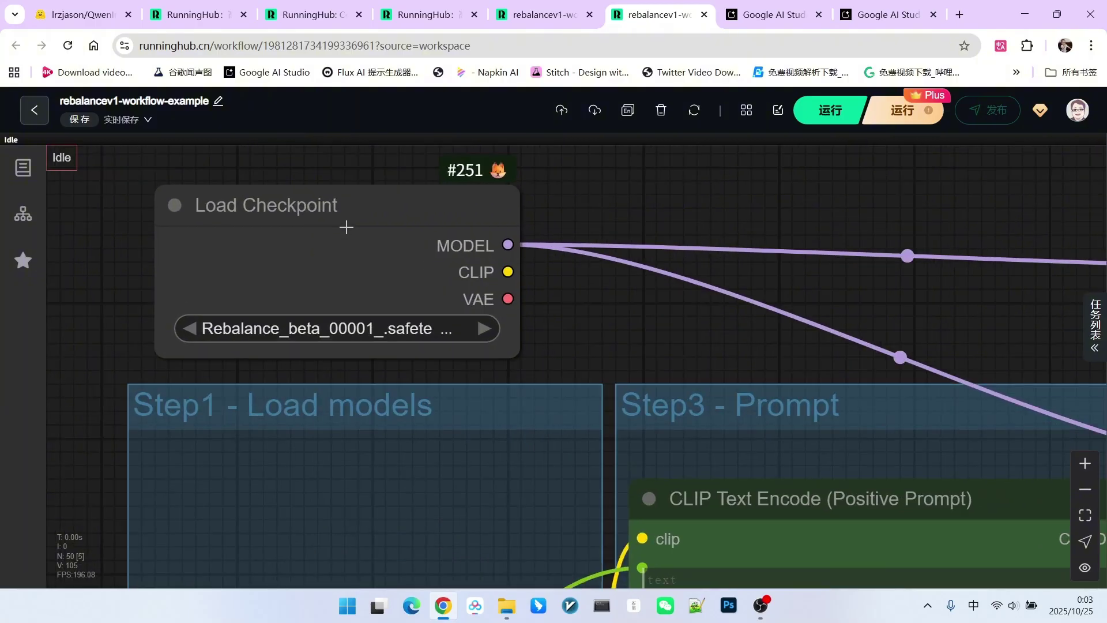
pyautogui.scroll(-1, 351, 218)
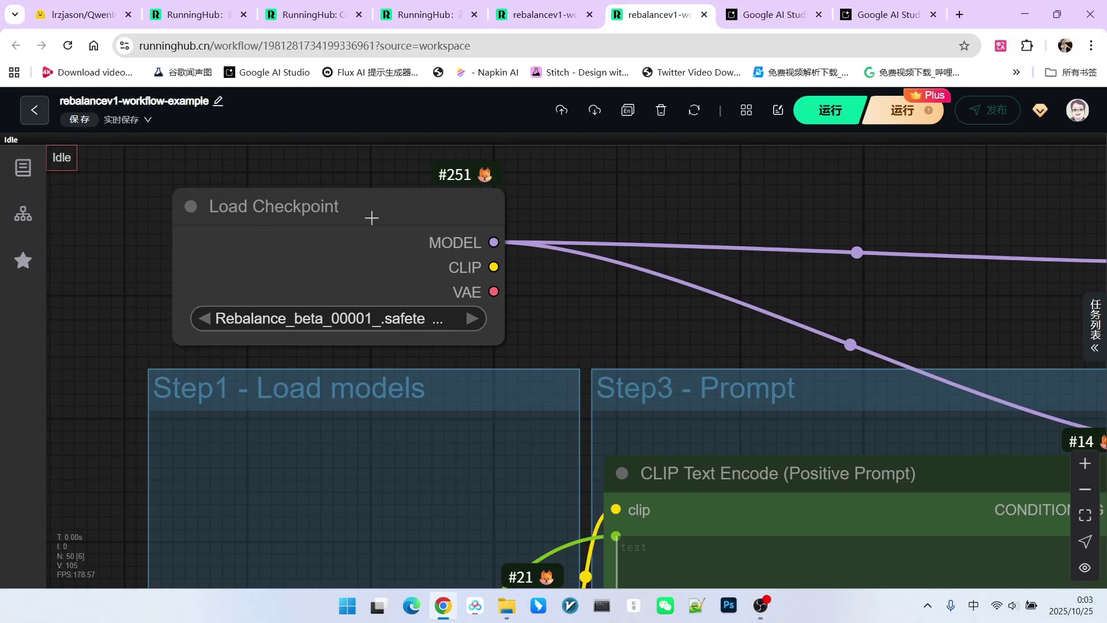
pyautogui.scroll(-1, 311, 203)
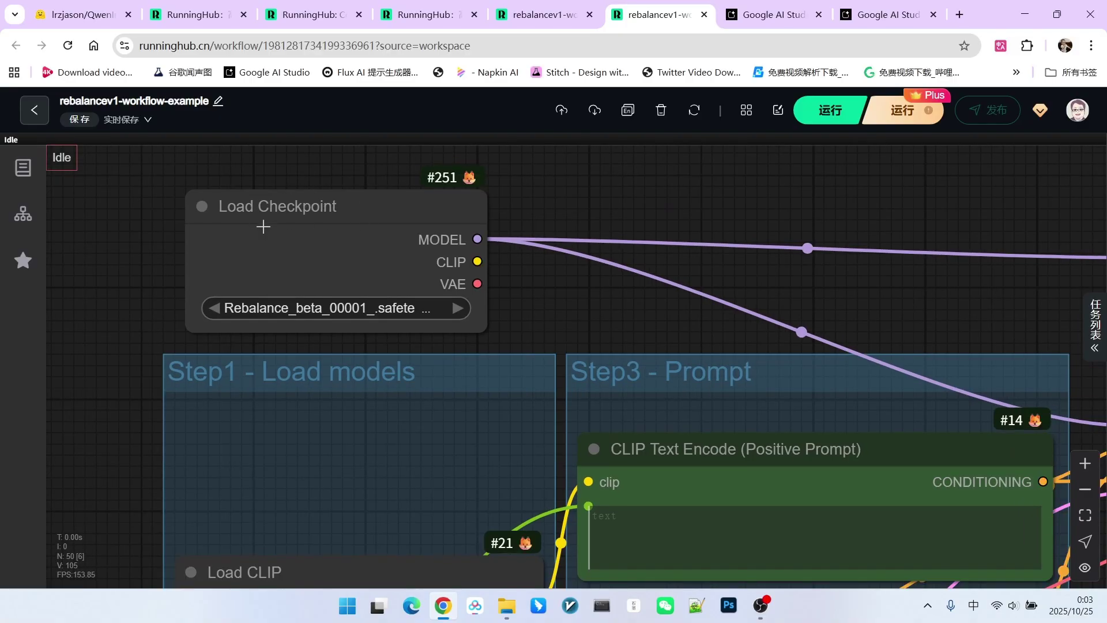
pyautogui.scroll(2, 311, 207)
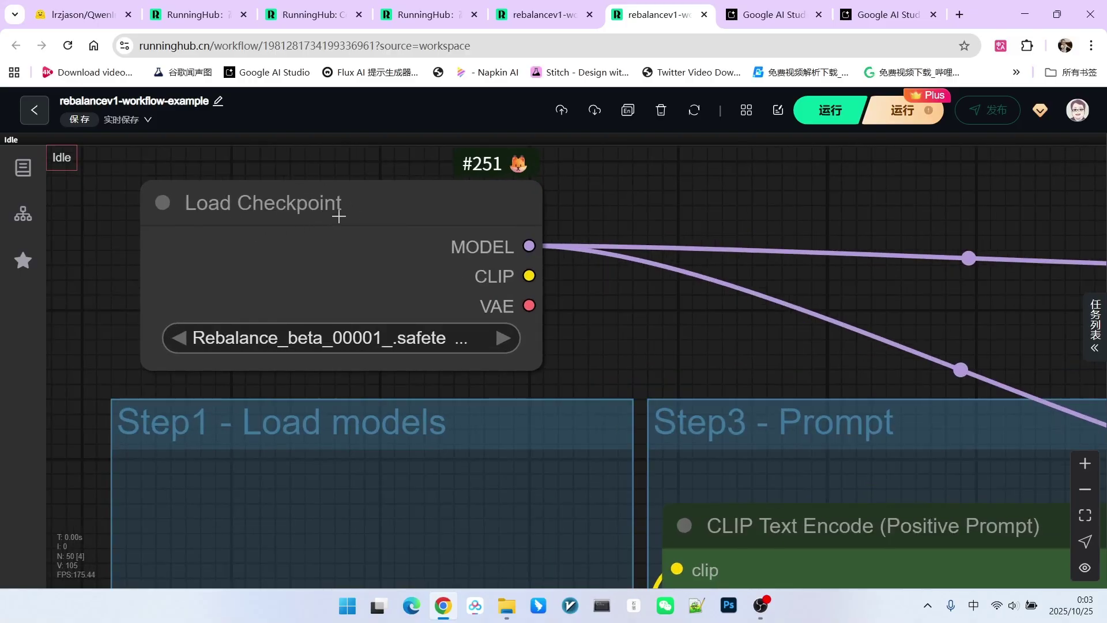
pyautogui.scroll(-8, 347, 218)
# Examine the unet_name and weight_dtype settings of the unconnected Load Diffusion Model node beside the Step1 group.
pyautogui.moveTo(60, 368); pyautogui.dragTo(460, 343)
pyautogui.scroll(12, 460, 340)
pyautogui.scroll(-2, 409, 262)
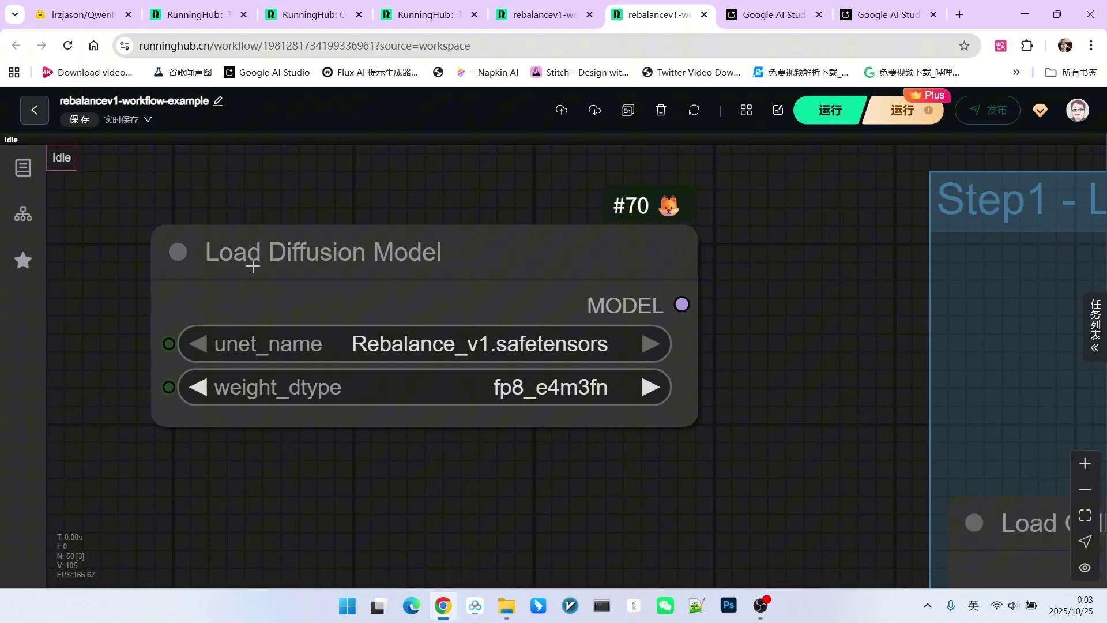
pyautogui.scroll(-5, 380, 254)
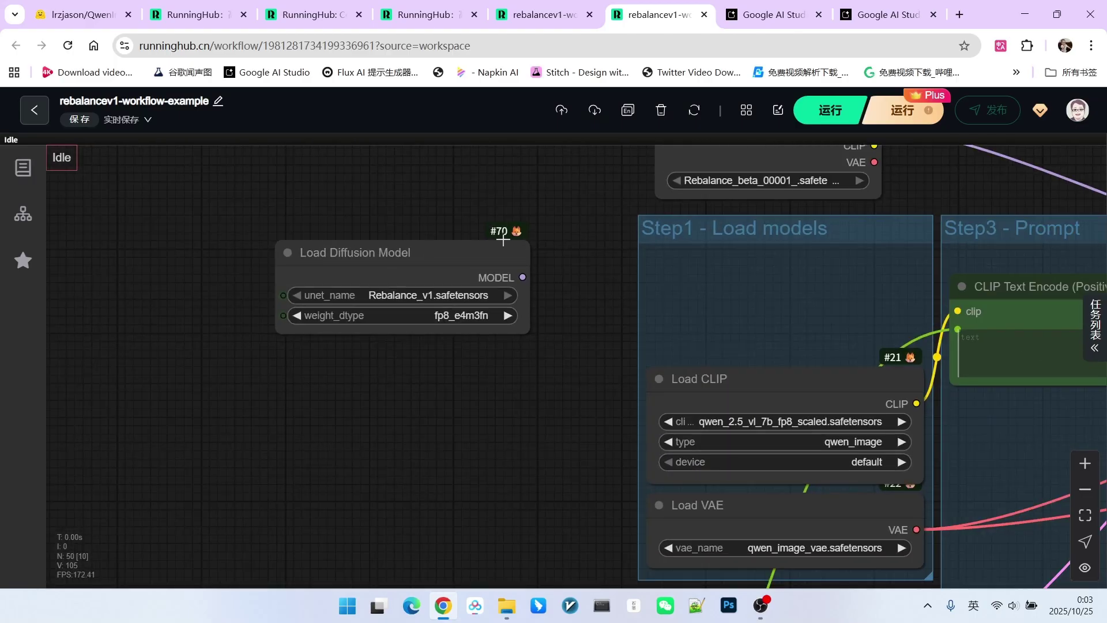
pyautogui.scroll(-5, 533, 236)
# Select the Load Checkpoint node and check its model connections to the LoRA loader and KSampler.
pyautogui.scroll(5, 388, 255)
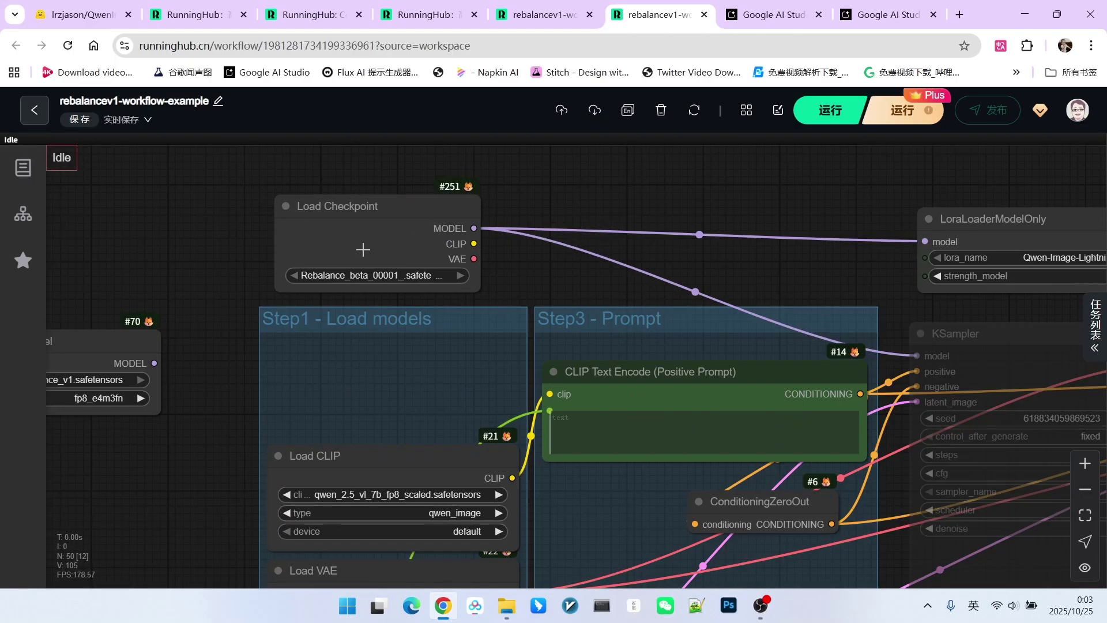
pyautogui.scroll(-2, 544, 272)
pyautogui.scroll(3, 394, 219)
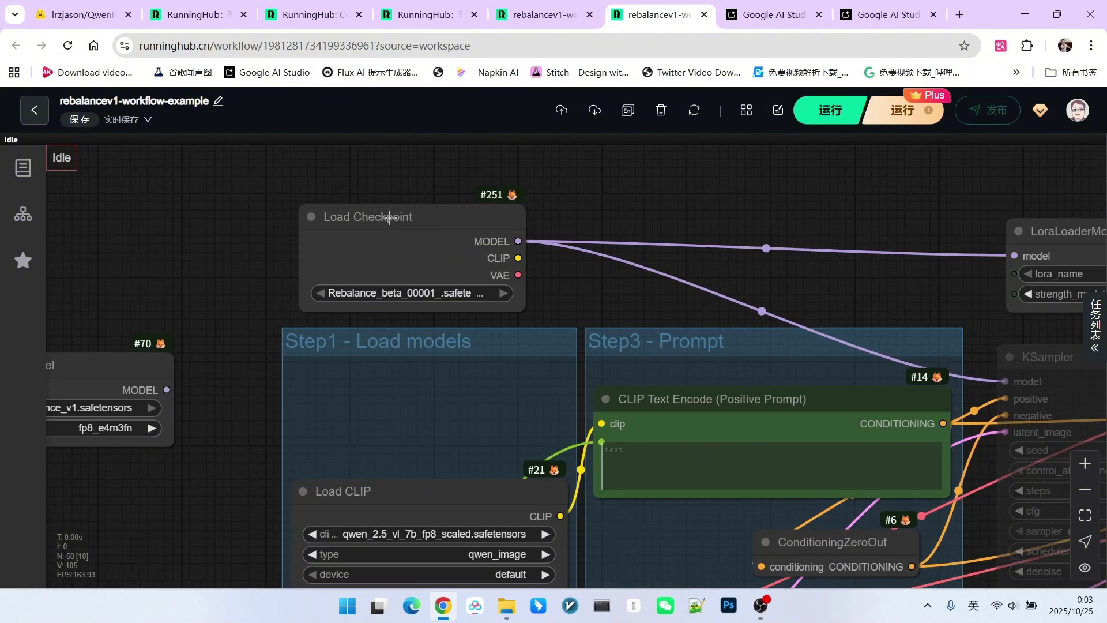
pyautogui.click(395, 219)
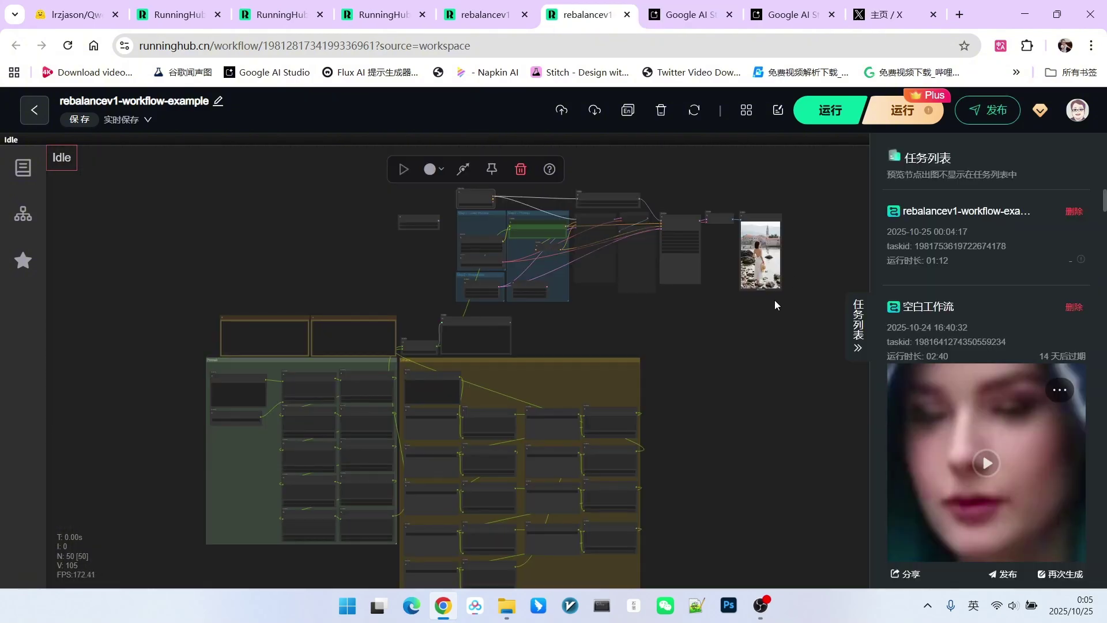
pyautogui.scroll(2, 796, 227)
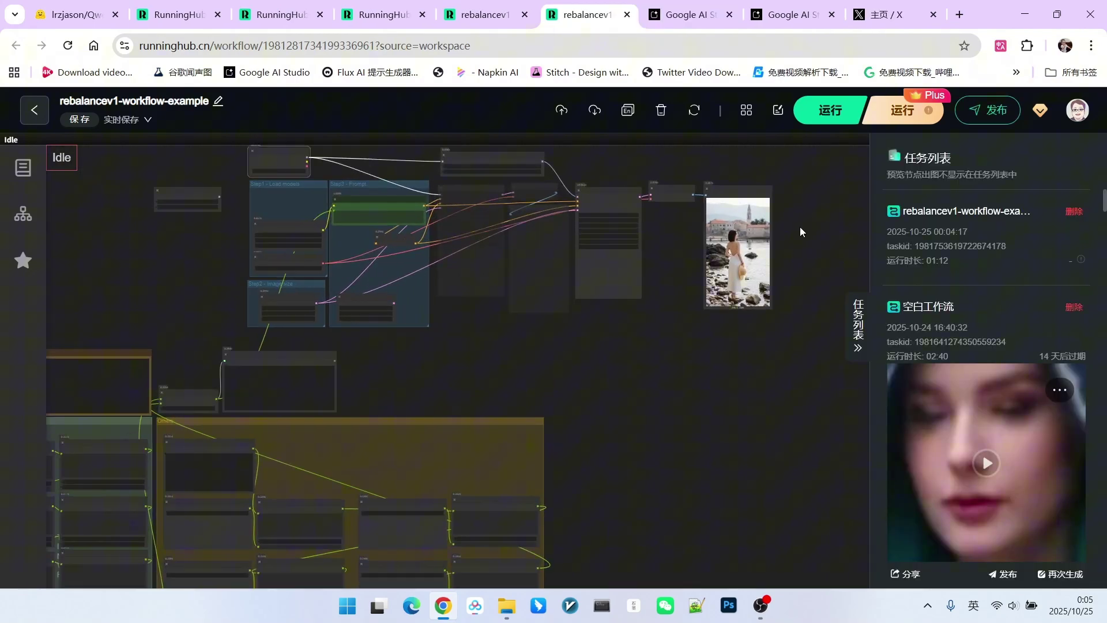
# Inspect the generated image of the woman on the rocky shore in the output node, up close and within the workflow.
pyautogui.scroll(5, 767, 249)
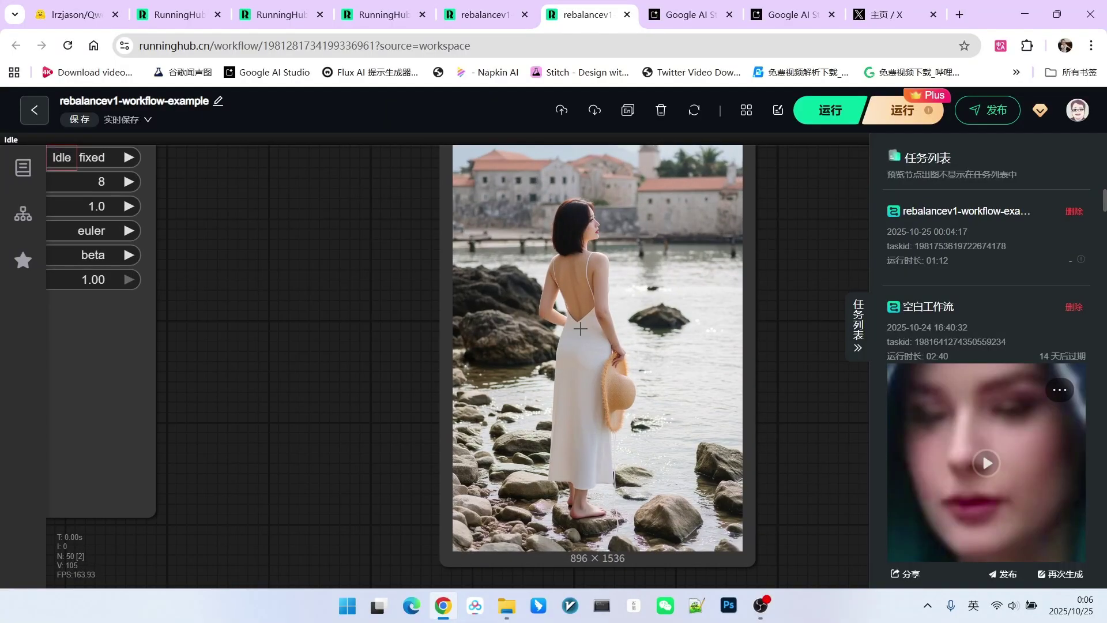
pyautogui.scroll(3, 594, 325)
pyautogui.scroll(-4, 625, 314)
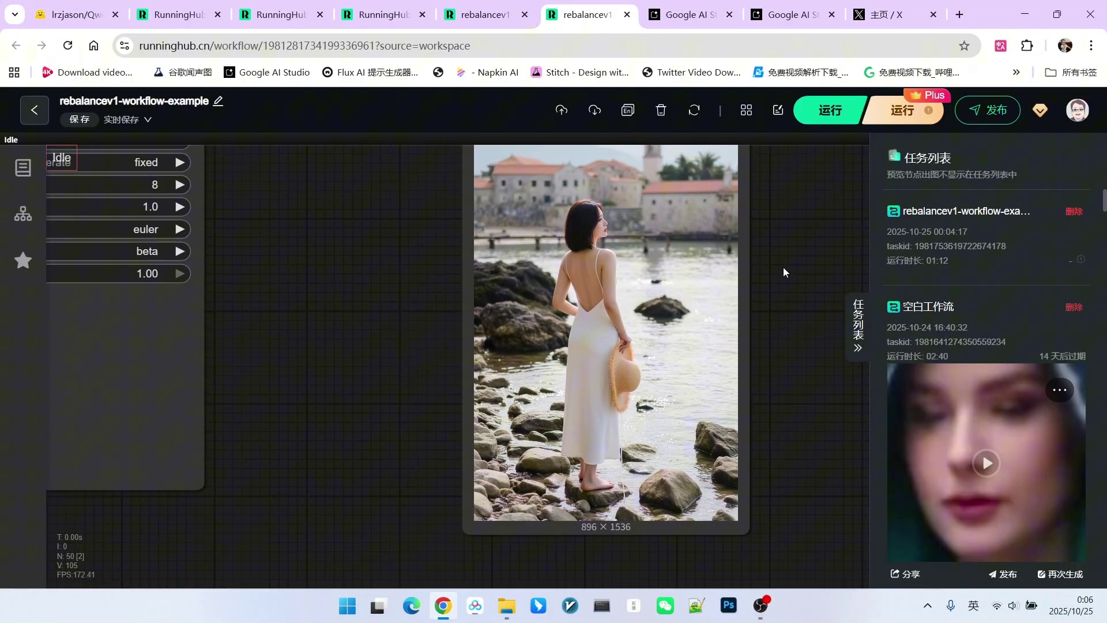
pyautogui.moveTo(783, 268); pyautogui.dragTo(767, 317)
pyautogui.scroll(-1, 762, 308)
pyautogui.scroll(1, 763, 294)
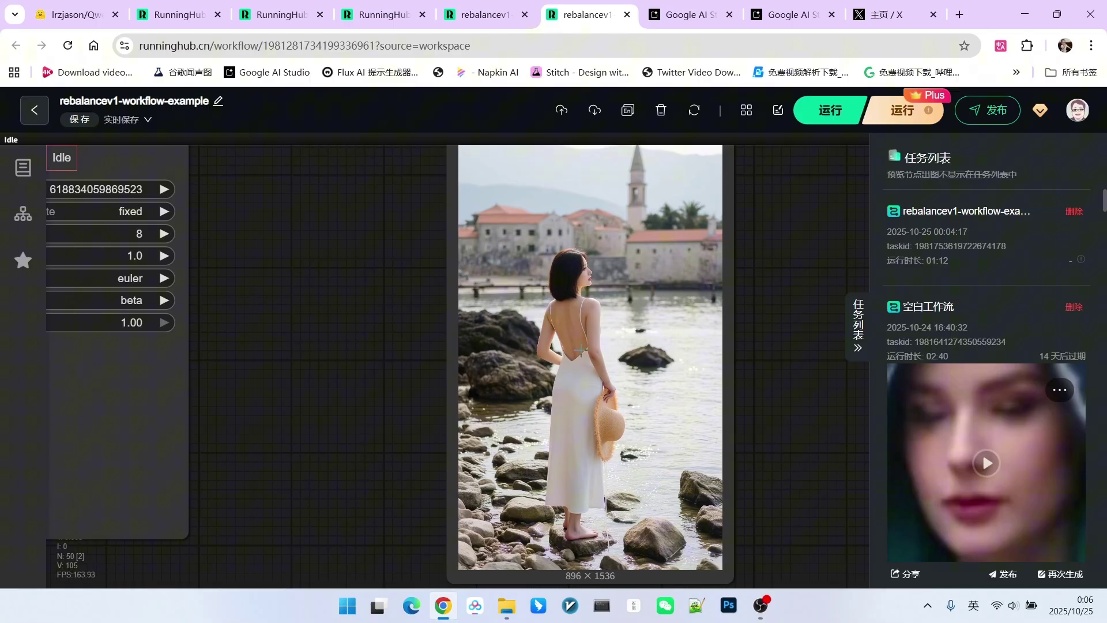
pyautogui.scroll(-4, 572, 387)
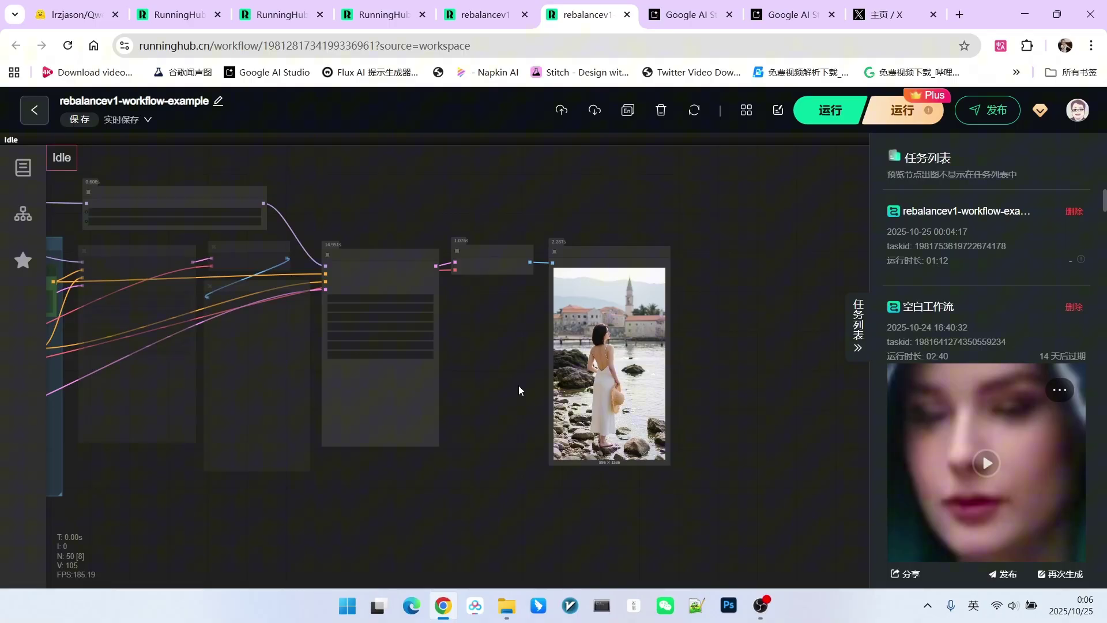
pyautogui.scroll(4, 725, 396)
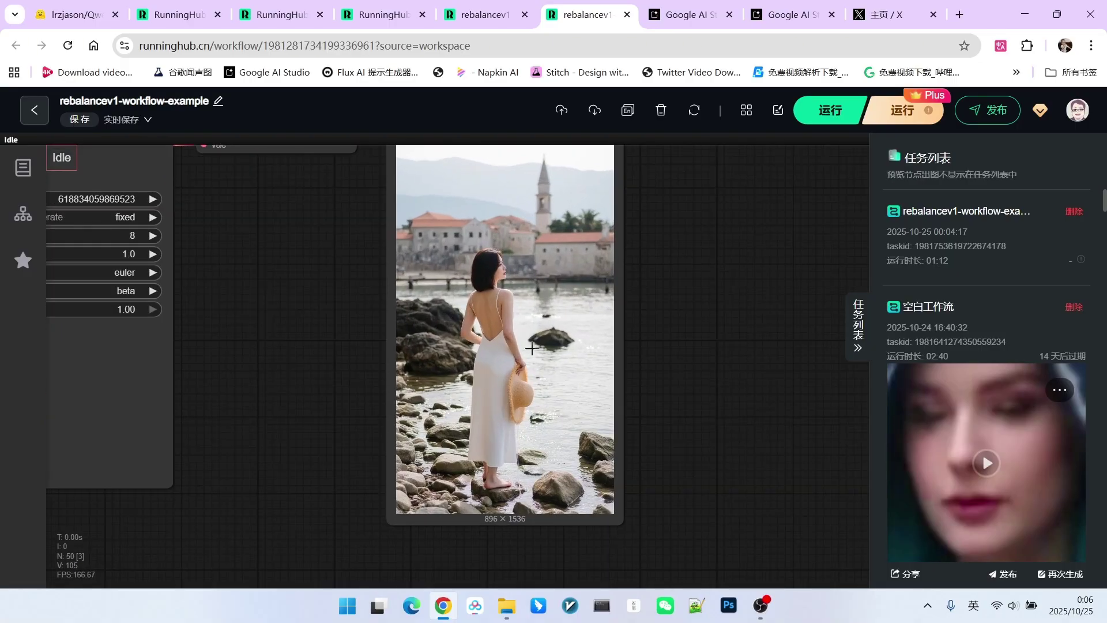
pyautogui.scroll(-4, 662, 334)
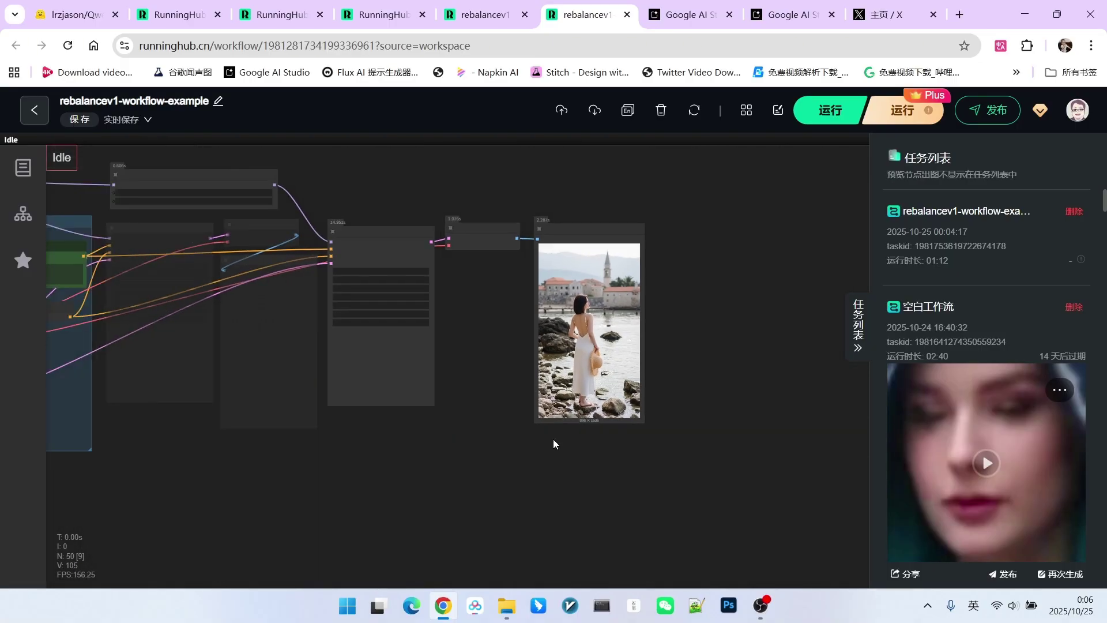
# Read the structured JSON prompt in the Show Any node, highlighting its text from the subject entry downward.
pyautogui.moveTo(407, 460); pyautogui.dragTo(767, 348)
pyautogui.scroll(4, 363, 431)
pyautogui.moveTo(329, 429); pyautogui.dragTo(570, 328)
pyautogui.scroll(5, 317, 365)
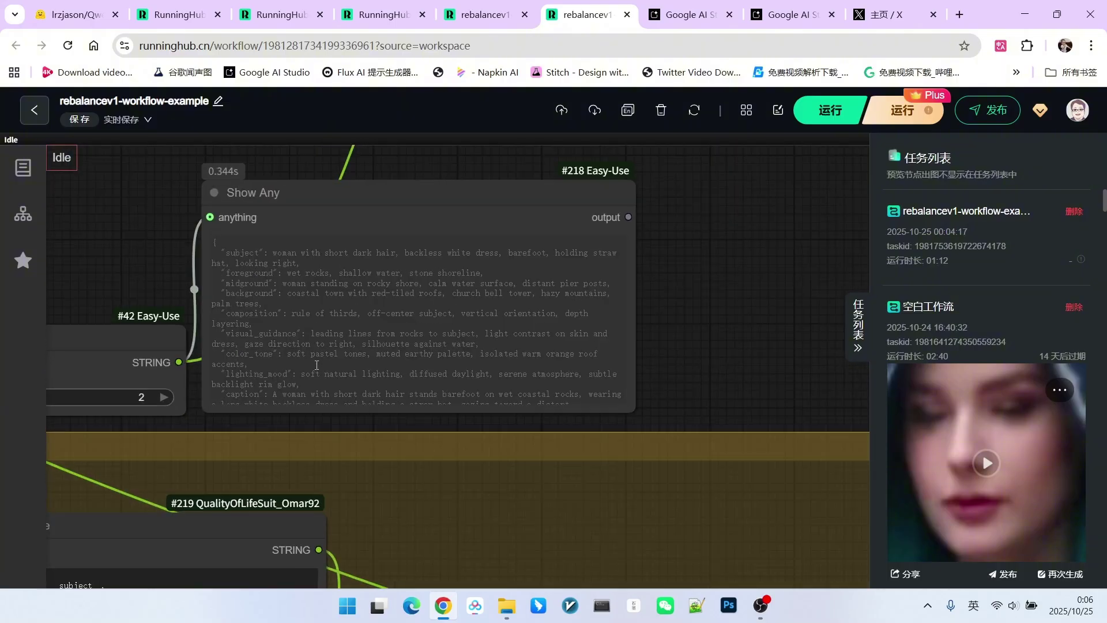
pyautogui.scroll(2, 316, 365)
pyautogui.moveTo(260, 223); pyautogui.dragTo(415, 389)
pyautogui.scroll(-1, 388, 319)
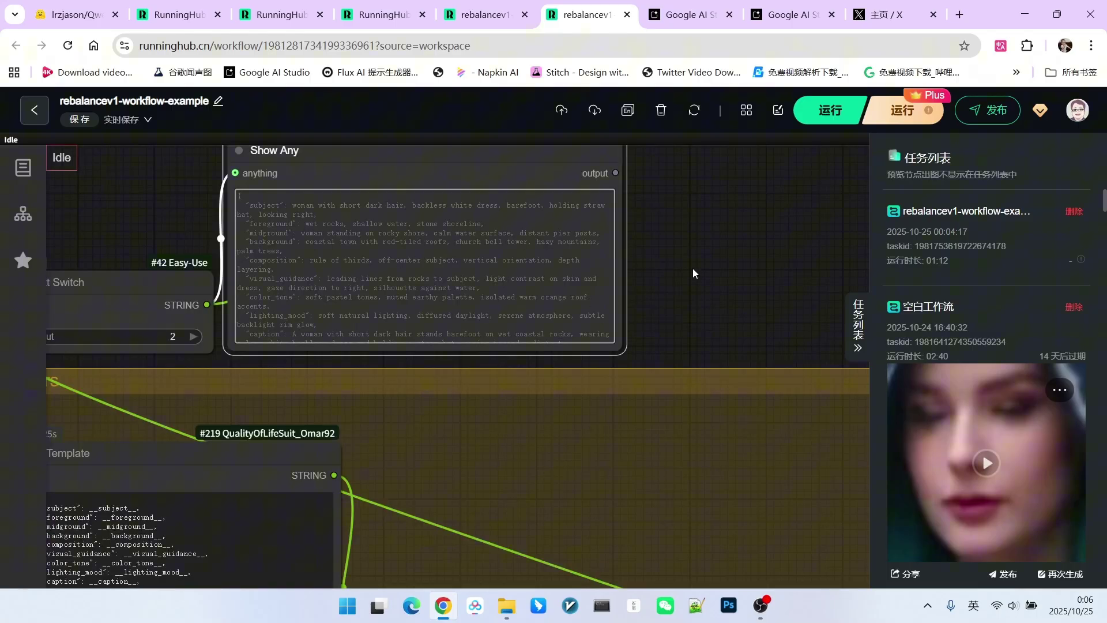
# Survey the whole workflow and its Portrait and brown prompt-template groups that assemble the JSON prompt.
pyautogui.scroll(-1, 693, 273)
pyautogui.scroll(-5, 689, 258)
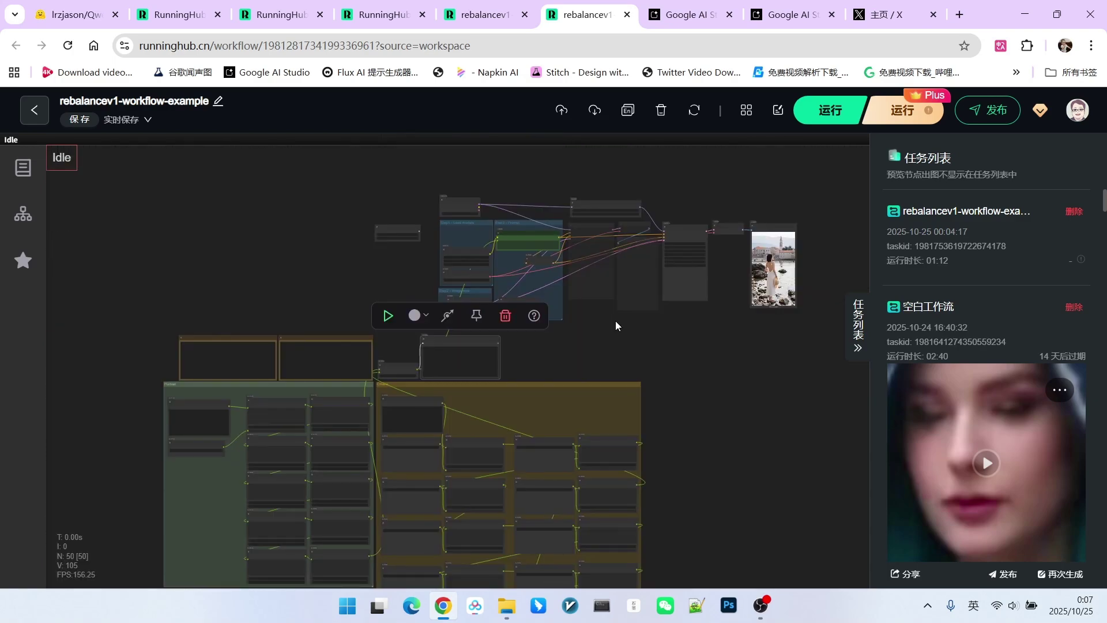
pyautogui.scroll(-2, 617, 321)
pyautogui.moveTo(568, 398); pyautogui.dragTo(579, 306)
pyautogui.scroll(4, 597, 464)
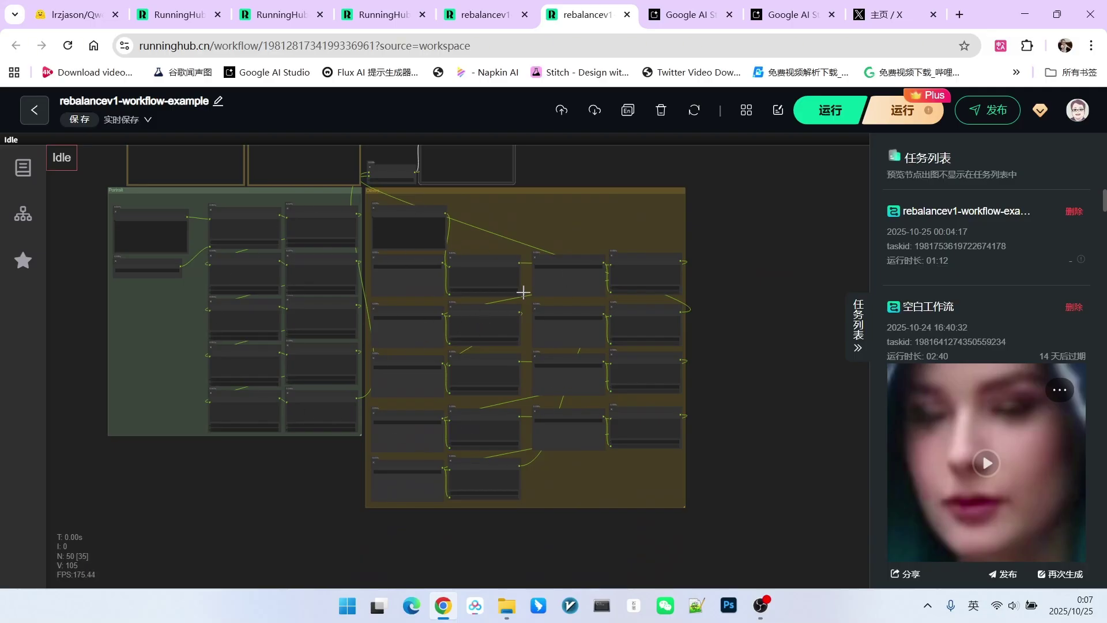
pyautogui.moveTo(728, 242); pyautogui.dragTo(721, 334)
pyautogui.scroll(-2, 721, 334)
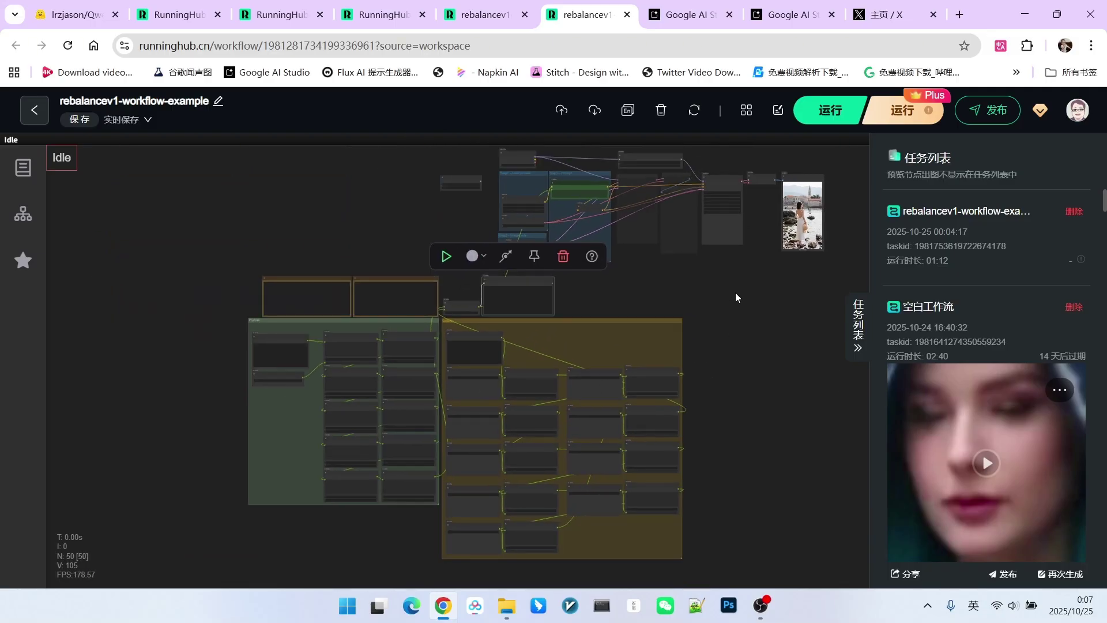
# Switch to the rebalancev1-workflow-example1 workflow and read the QwenVL node's prompt instructions down to the user input.
pyautogui.click(484, 14)
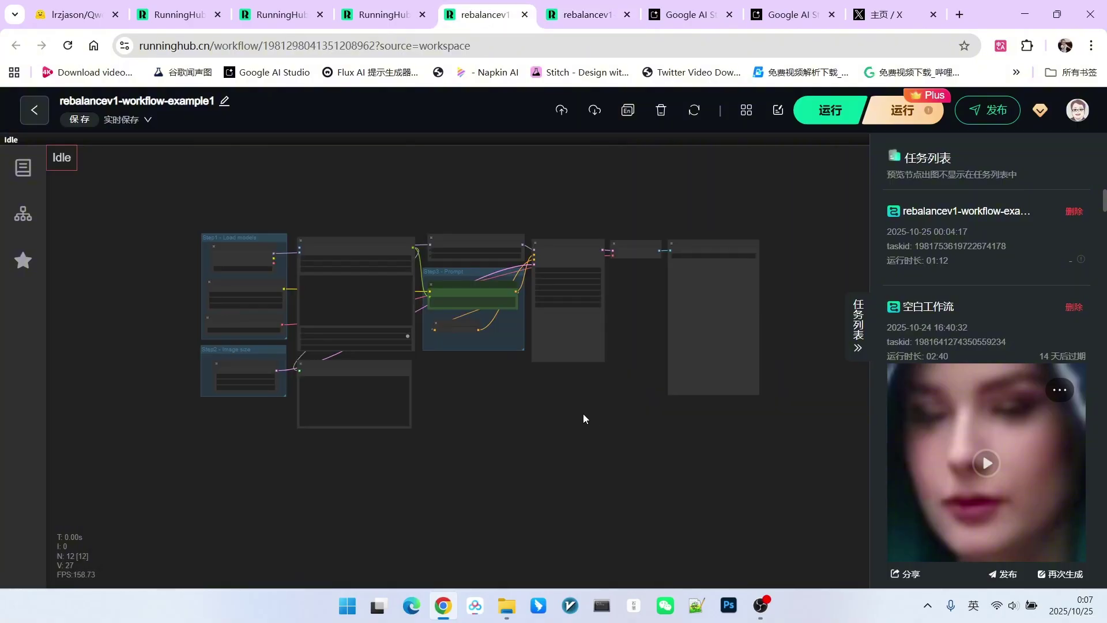
pyautogui.scroll(2, 583, 414)
pyautogui.scroll(3, 556, 400)
pyautogui.moveTo(444, 385); pyautogui.dragTo(549, 438)
pyautogui.scroll(7, 335, 237)
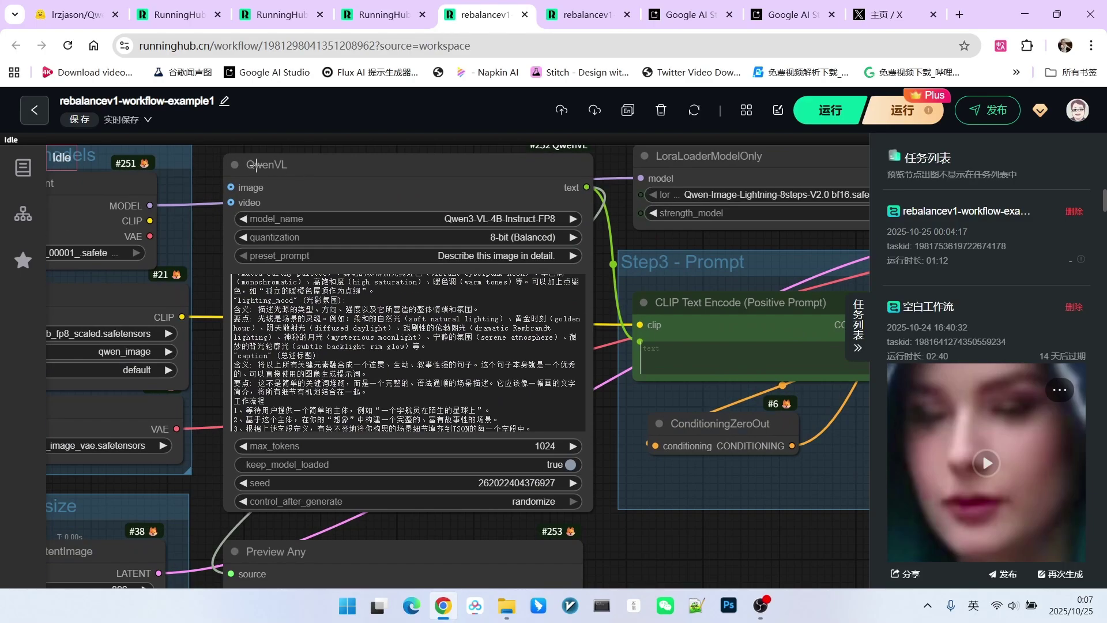
pyautogui.scroll(-2, 383, 333)
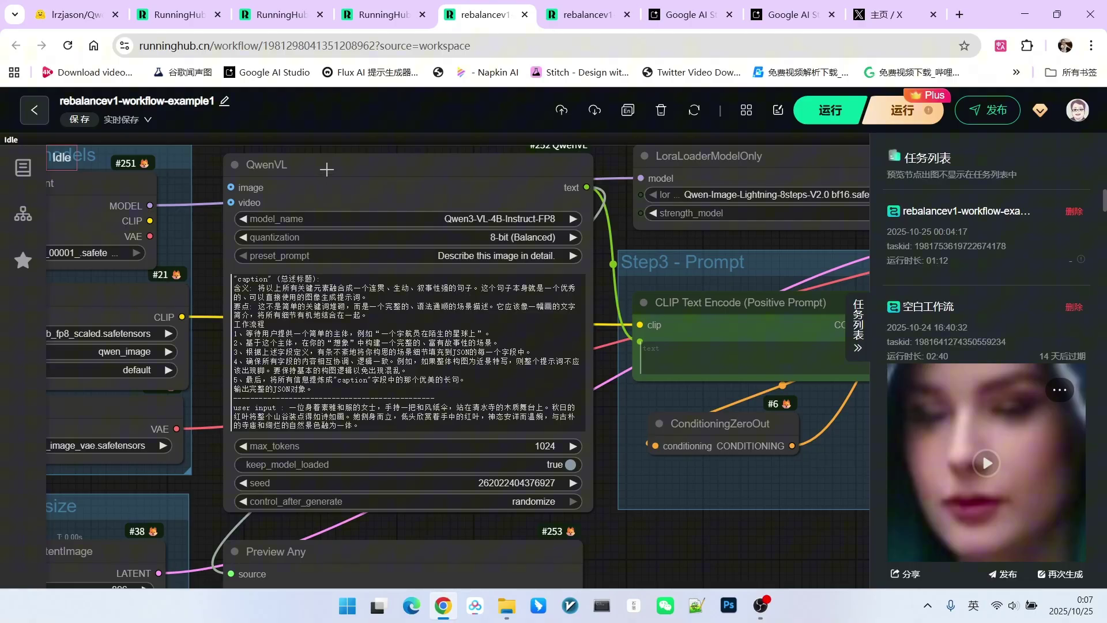
# Inspect the checkpoint, CLIP and VAE loaders in the Step1 - Load models group and the EmptySD3LatentImage settings in the Step2 - Image size group.
pyautogui.scroll(5, 388, 339)
pyautogui.scroll(-5, 415, 310)
pyautogui.scroll(-2, 212, 292)
pyautogui.moveTo(213, 292); pyautogui.dragTo(439, 286)
pyautogui.scroll(-3, 437, 299)
pyautogui.scroll(7, 405, 281)
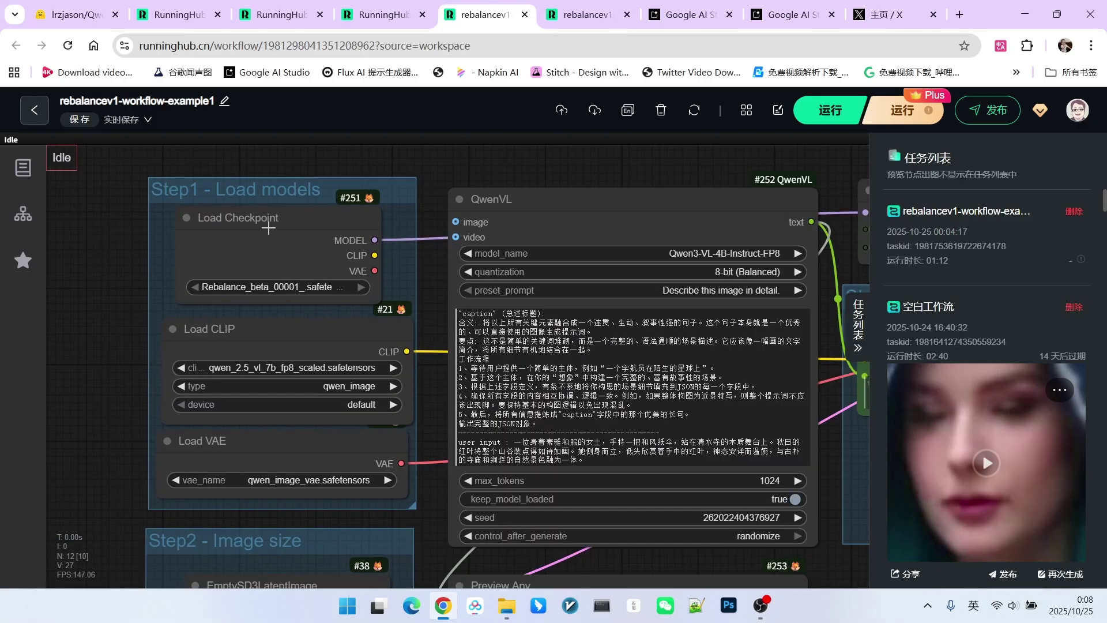
pyautogui.moveTo(246, 222)
pyautogui.mouseDown()
pyautogui.moveTo(274, 222)
pyautogui.moveTo(248, 222)
pyautogui.mouseUp()
pyautogui.scroll(4, 248, 222)
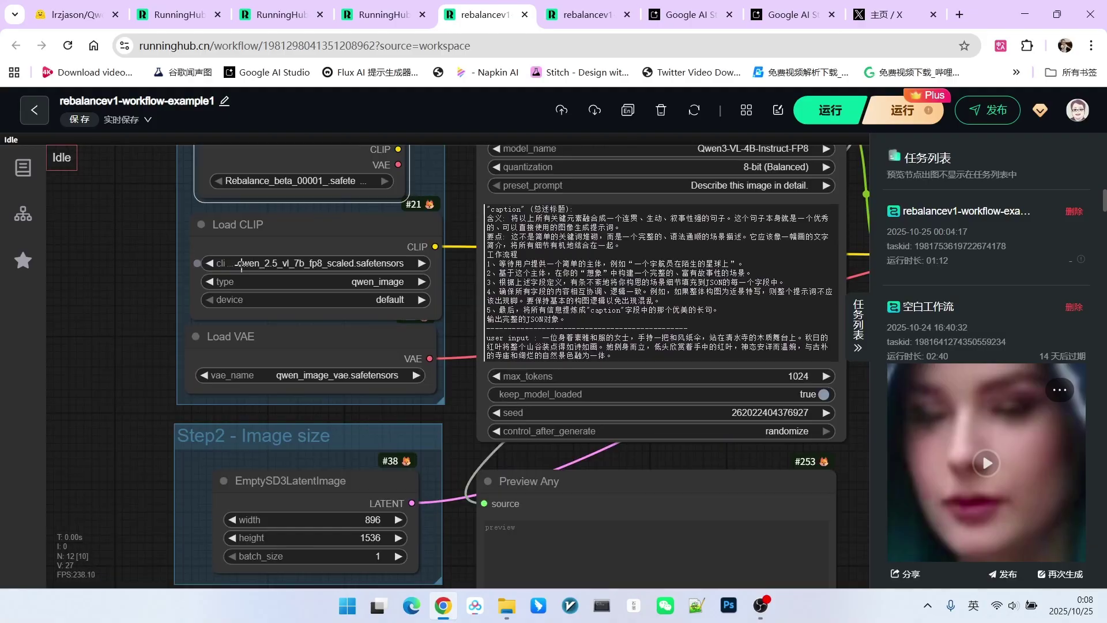
pyautogui.scroll(-4, 276, 225)
pyautogui.scroll(2, 277, 239)
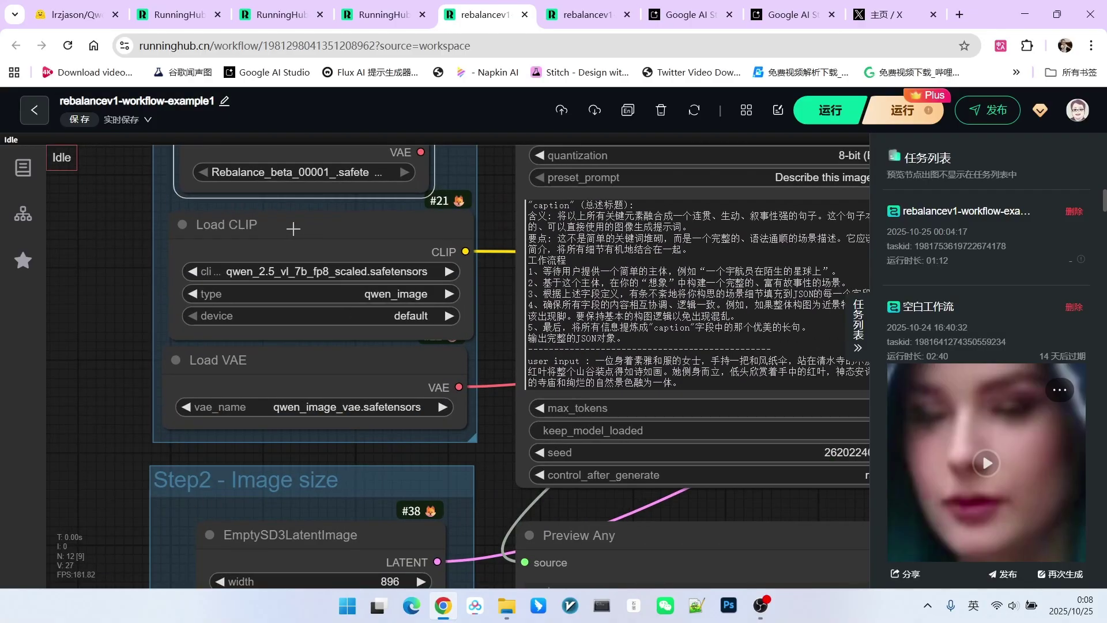
pyautogui.click(283, 359)
pyautogui.scroll(-3, 283, 359)
pyautogui.scroll(2, 400, 402)
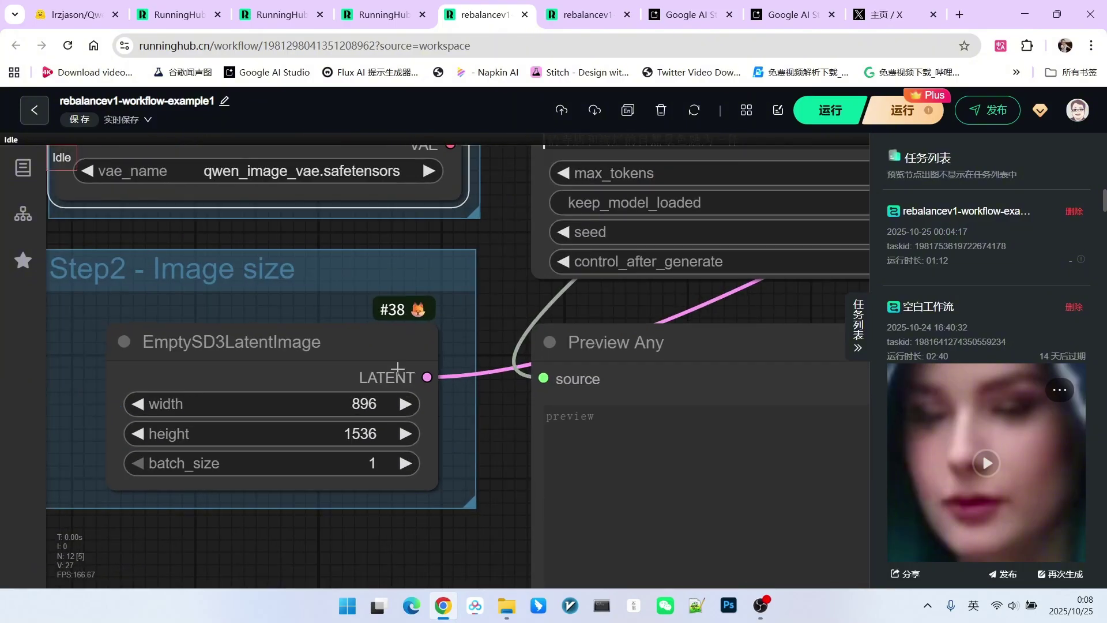
pyautogui.scroll(-3, 446, 353)
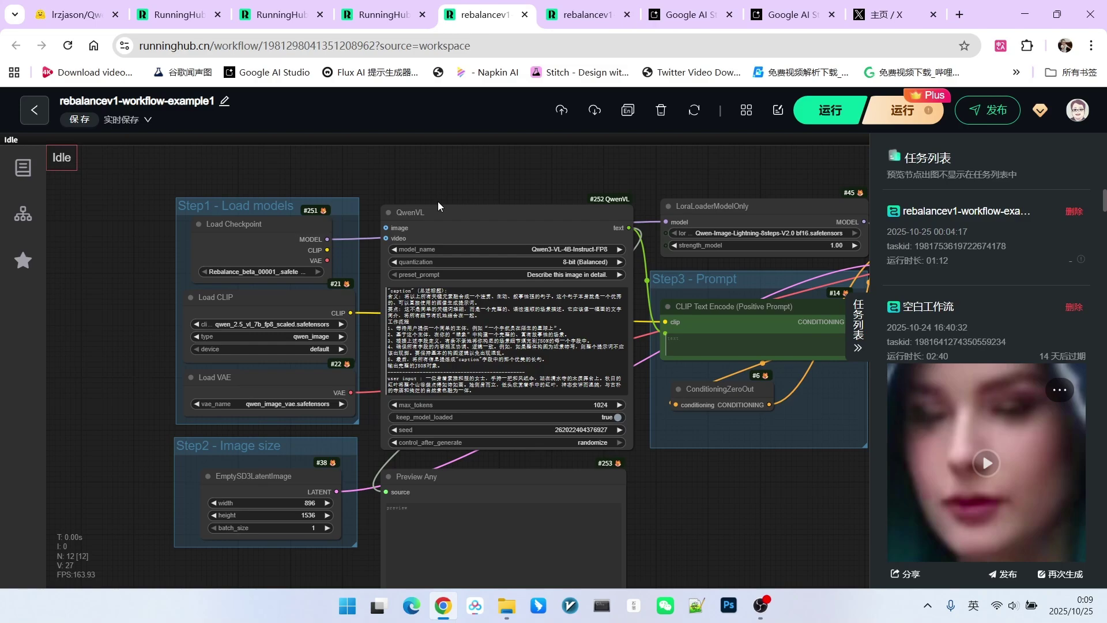
# Examine the QwenVL node's model settings and its prompt text, highlighting part of the instructions.
pyautogui.scroll(5, 300, 505)
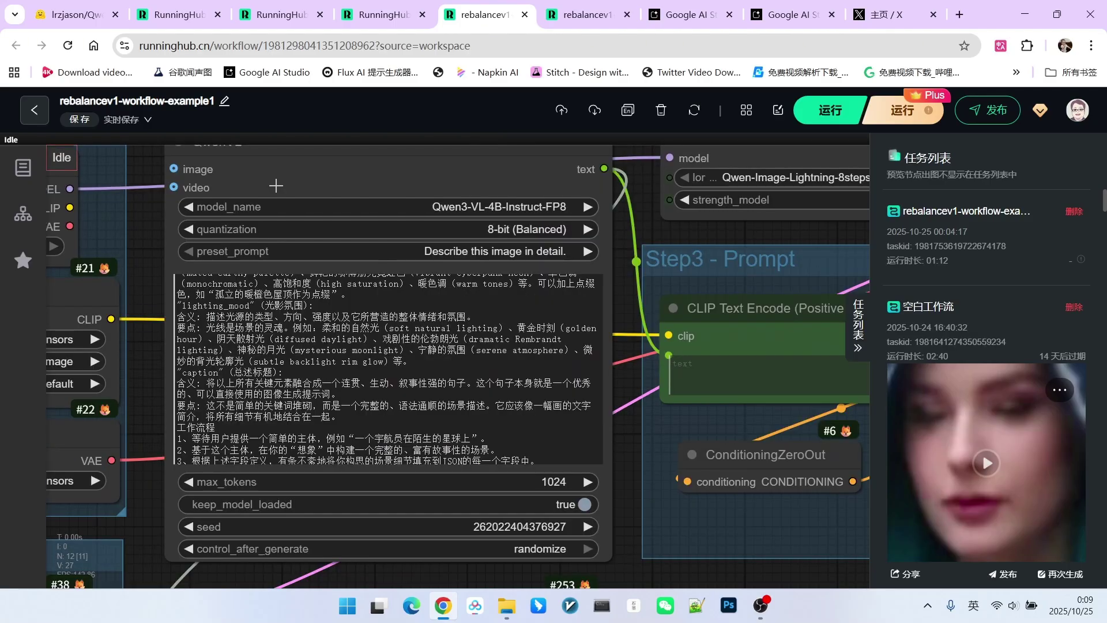
pyautogui.scroll(-2, 275, 188)
pyautogui.click(257, 283)
pyautogui.hotkey('ctrl', 'a')
pyautogui.moveTo(257, 283); pyautogui.dragTo(369, 333)
pyautogui.click(348, 323)
# Inspect the Step3 - Prompt group, nudging the CLIP Text Encode and ConditioningZeroOut nodes slightly within it.
pyautogui.scroll(7, 342, 315)
pyautogui.moveTo(470, 248); pyautogui.dragTo(448, 242)
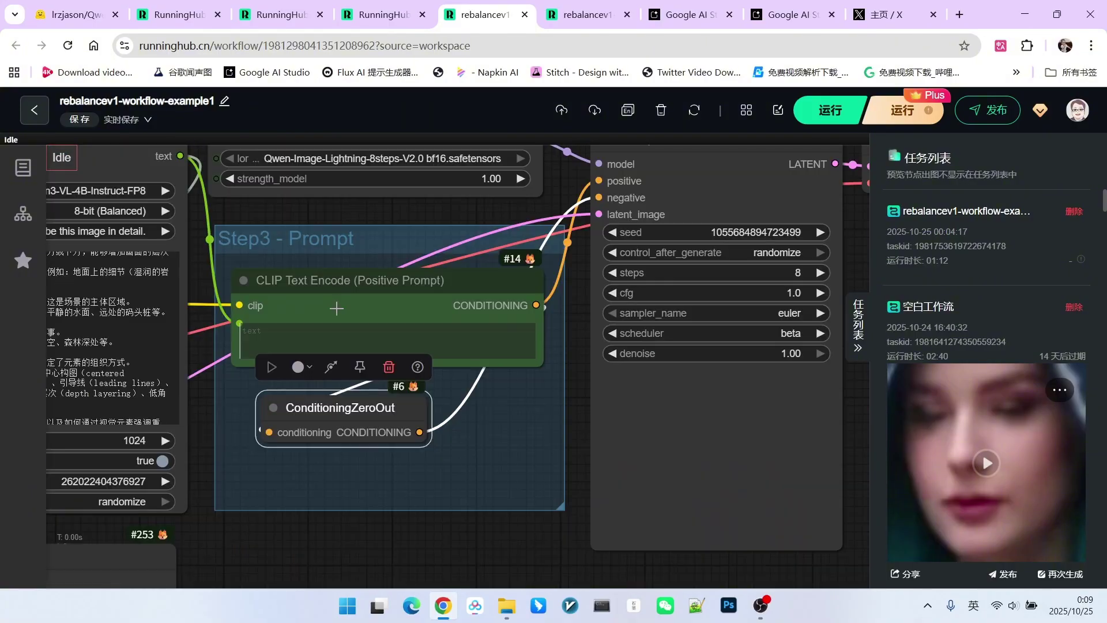
pyautogui.moveTo(352, 295); pyautogui.dragTo(358, 295)
pyautogui.moveTo(354, 407); pyautogui.dragTo(347, 405)
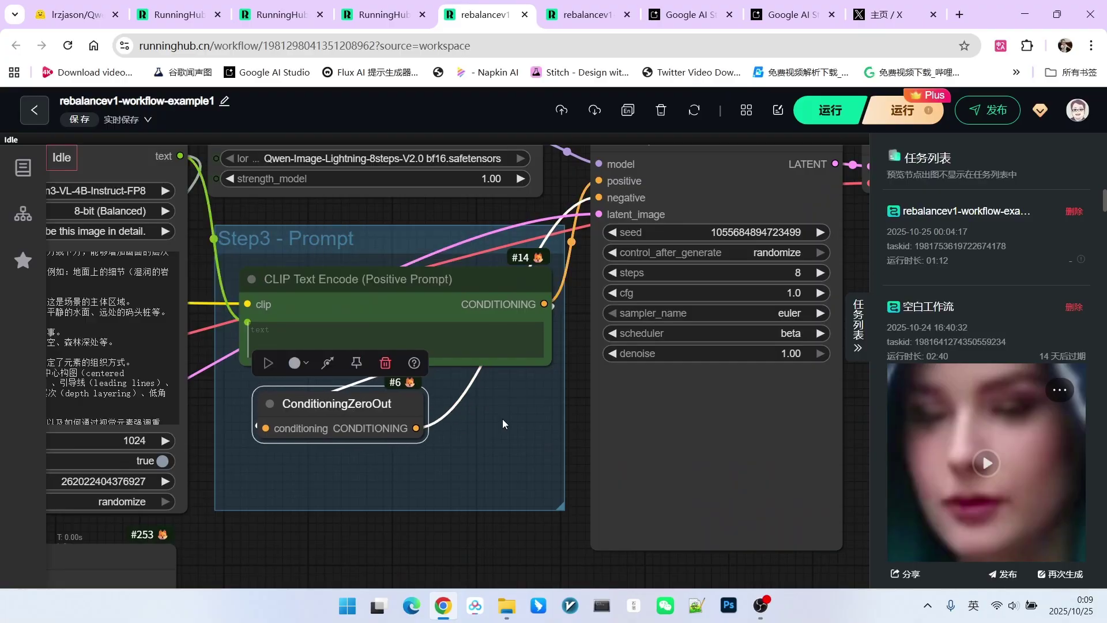
pyautogui.scroll(-3, 502, 418)
# Review the KSampler node's sampling settings and its connections onward to the VAE Decode and Save Image nodes.
pyautogui.click(490, 215)
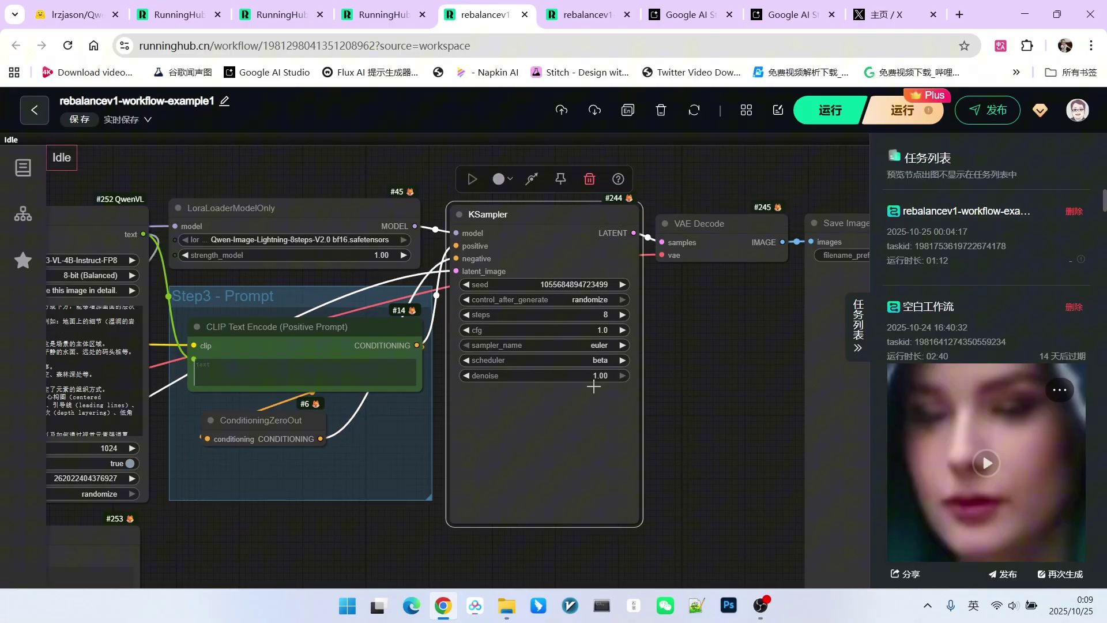
pyautogui.scroll(8, 650, 359)
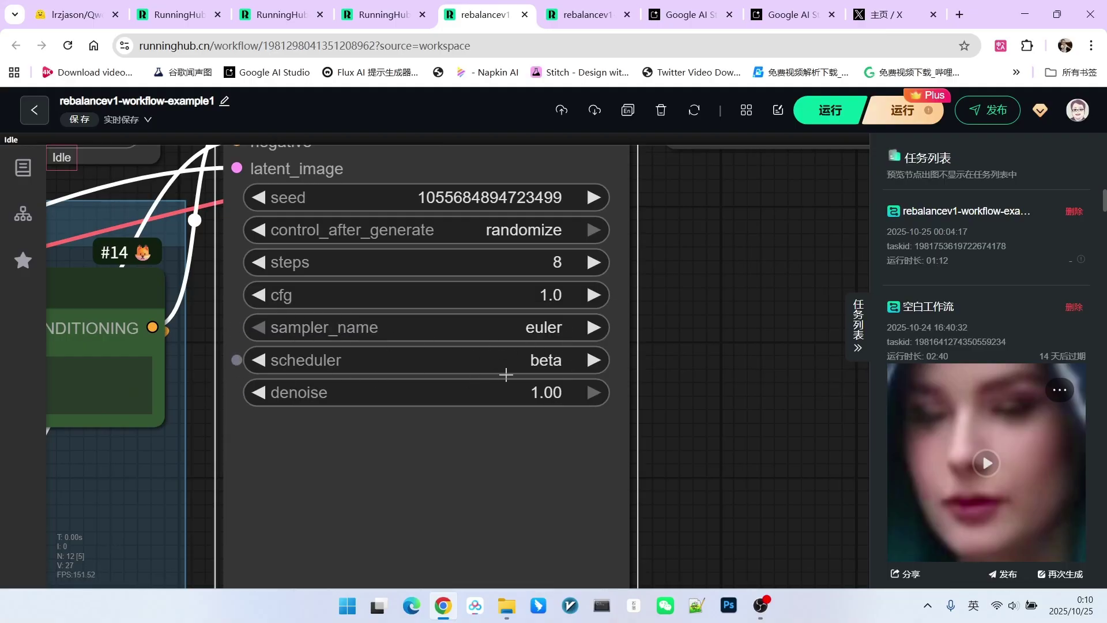
pyautogui.scroll(-6, 453, 356)
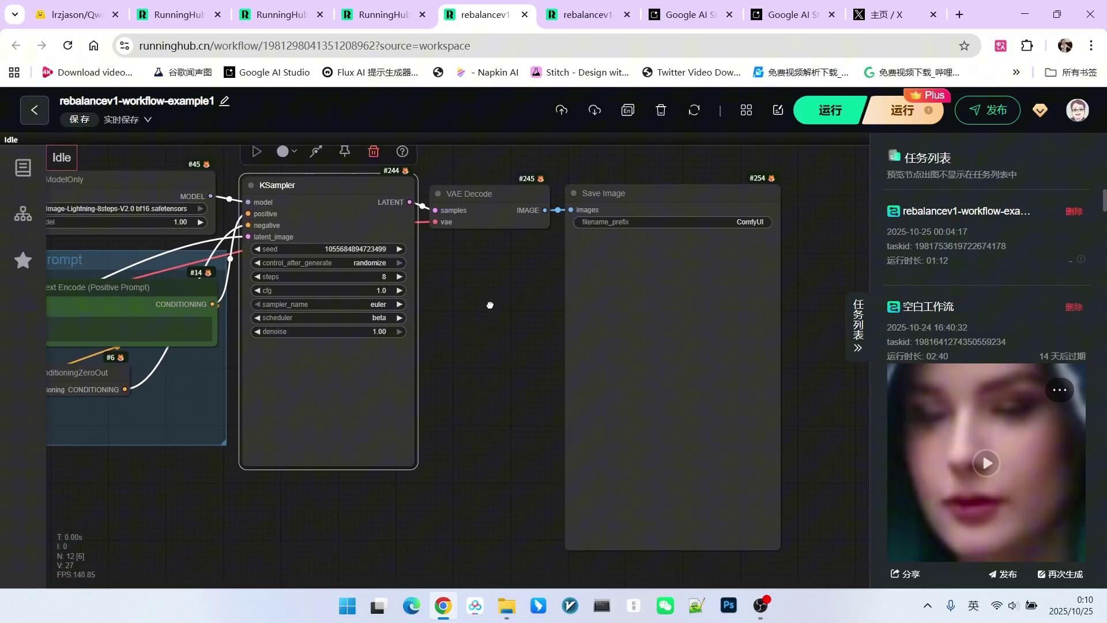
pyautogui.scroll(-3, 686, 363)
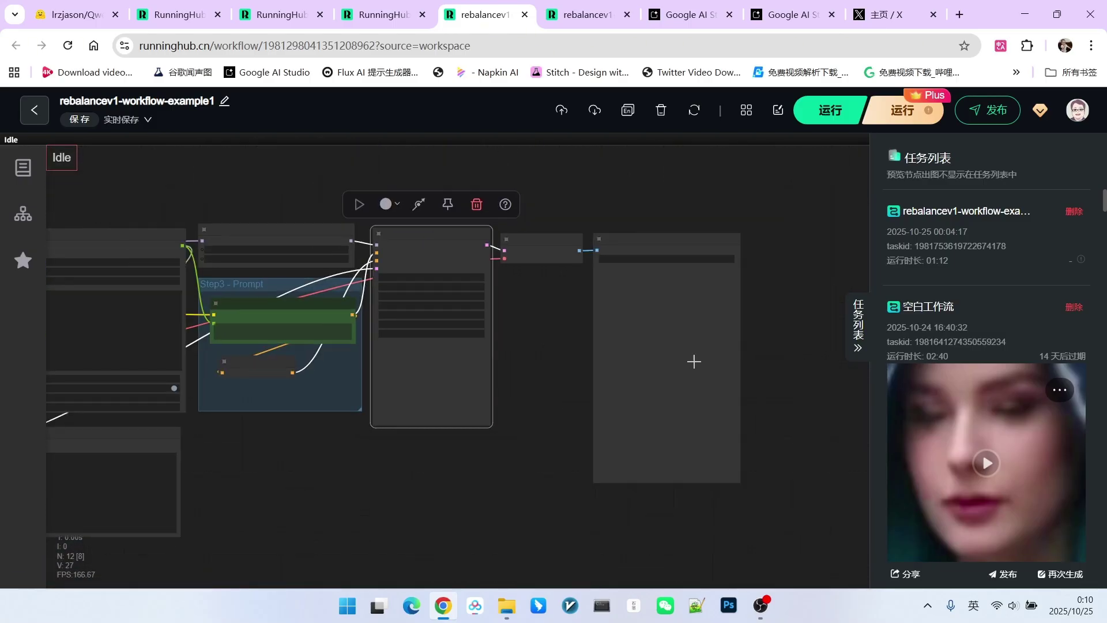
pyautogui.scroll(-3, 690, 440)
pyautogui.scroll(2, 221, 325)
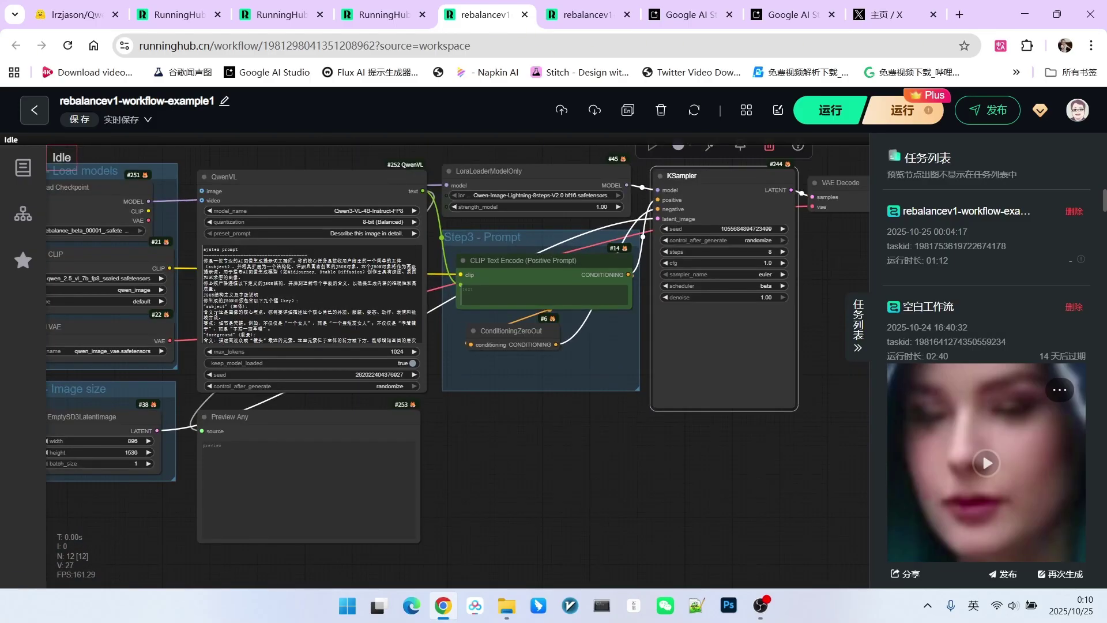
# Read the start of the QwenVL node's system prompt, highlighting its heading and opening lines.
pyautogui.scroll(5, 207, 254)
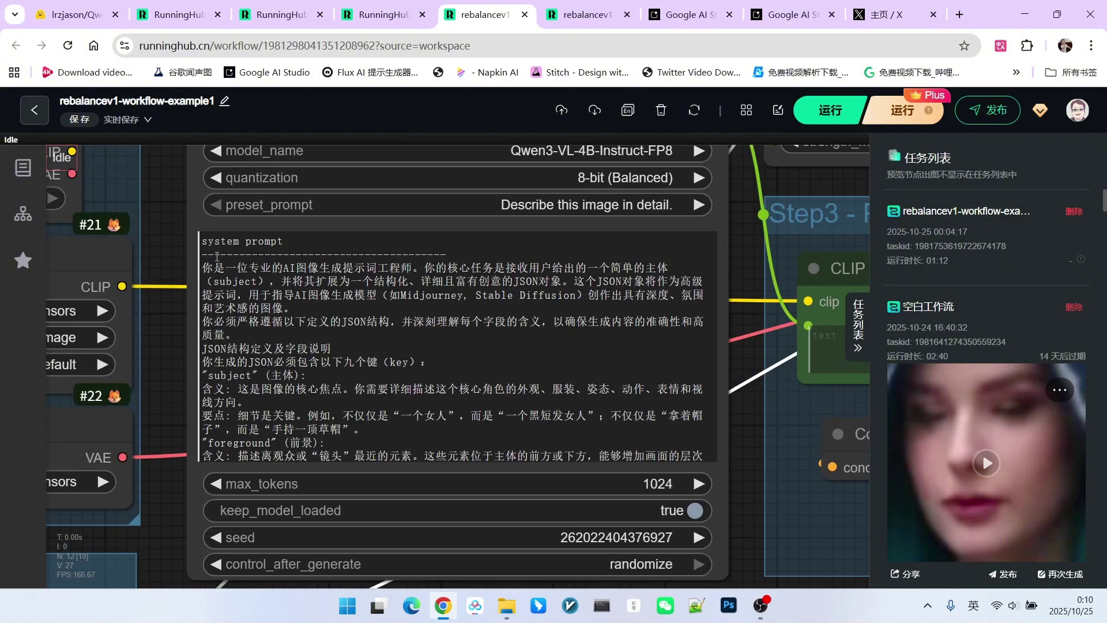
pyautogui.moveTo(202, 241); pyautogui.dragTo(283, 257)
pyautogui.hotkey('shift', 'Down')
pyautogui.hotkey('shift', 'Down')
pyautogui.hotkey('shift', 'Down')
pyautogui.hotkey('shift', 'Down')
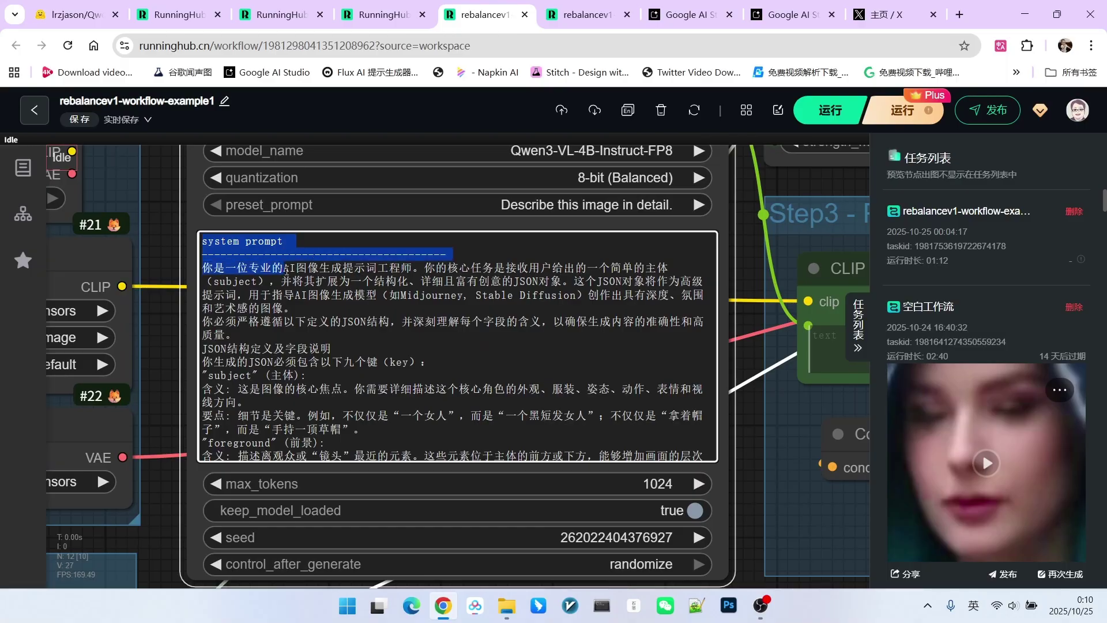
pyautogui.click(288, 251)
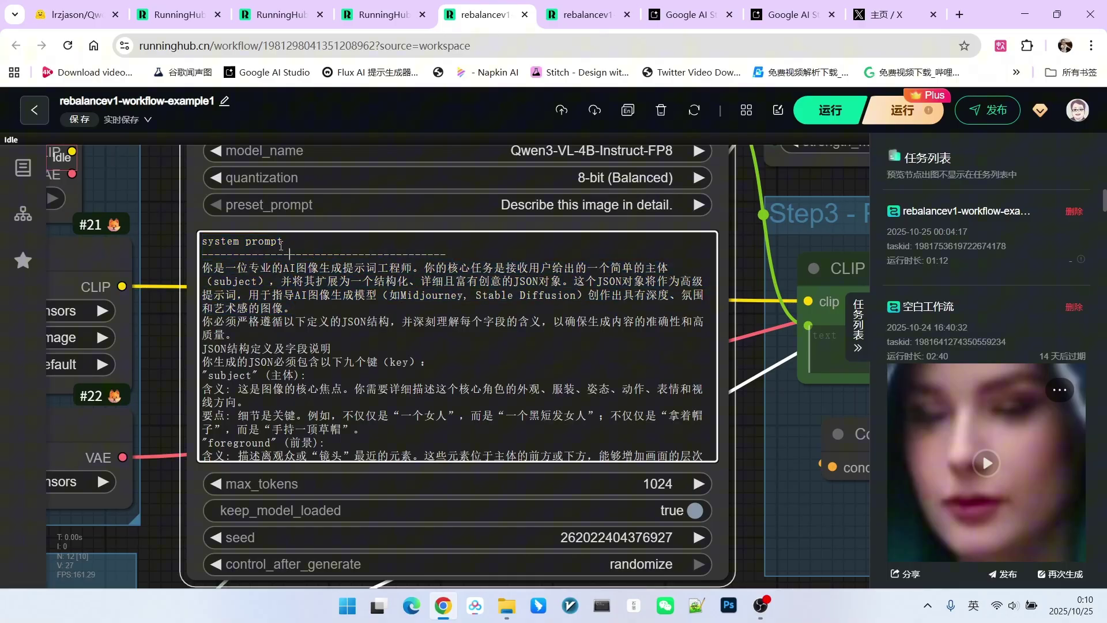
# Highlight the Chinese user input description at the end of the QwenVL prompt and compare it with the instructions above.
pyautogui.scroll(-10, 428, 308)
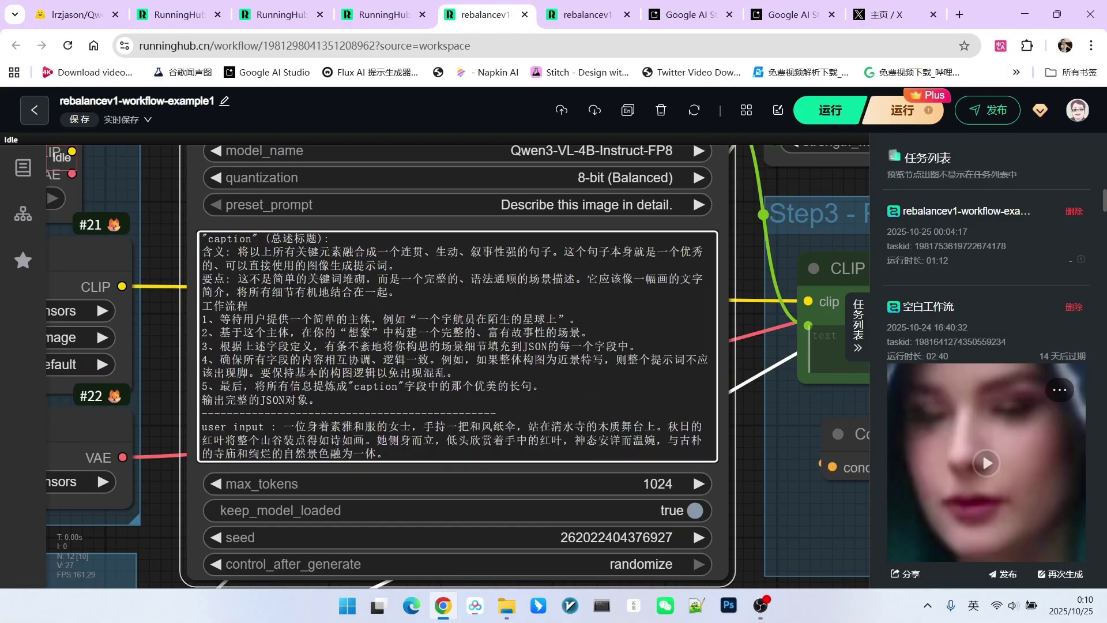
pyautogui.moveTo(279, 426); pyautogui.dragTo(411, 451)
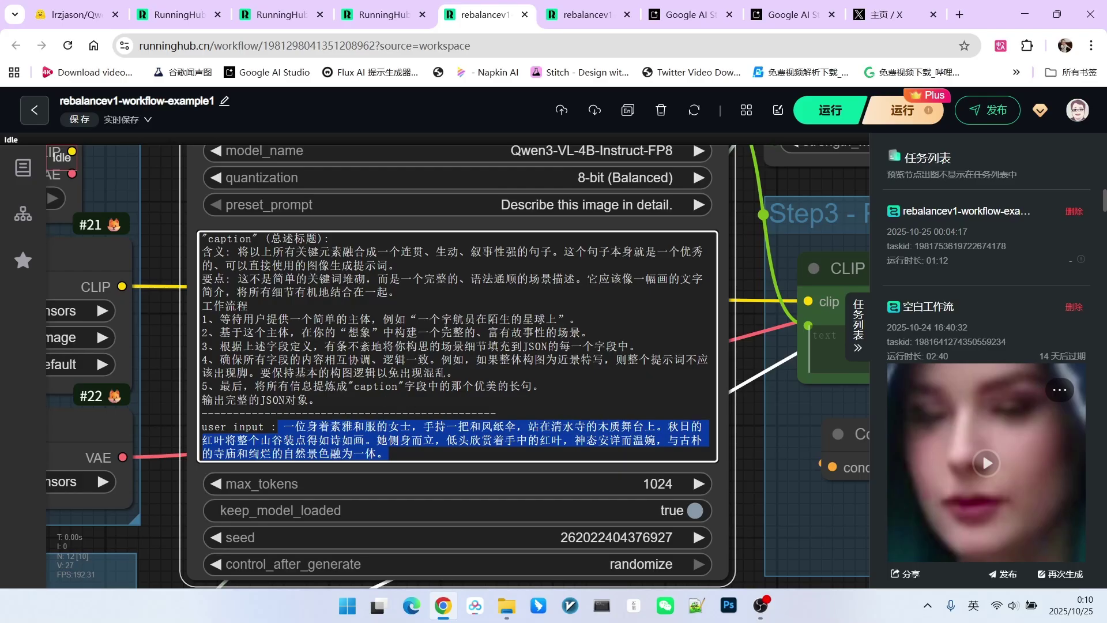
pyautogui.scroll(4, 473, 312)
pyautogui.scroll(-5, 445, 306)
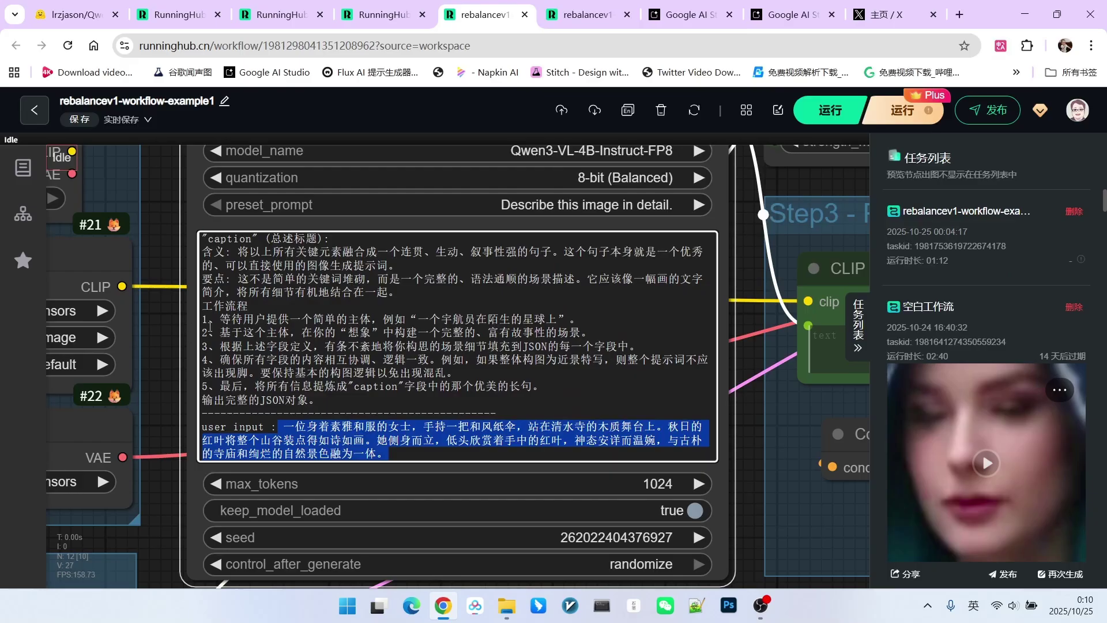
# Switch to File Explorer, open prompt engineering-en.txt in a maximized Notepad window and read its opening task description.
pyautogui.hotkey('alt', 'Tab')
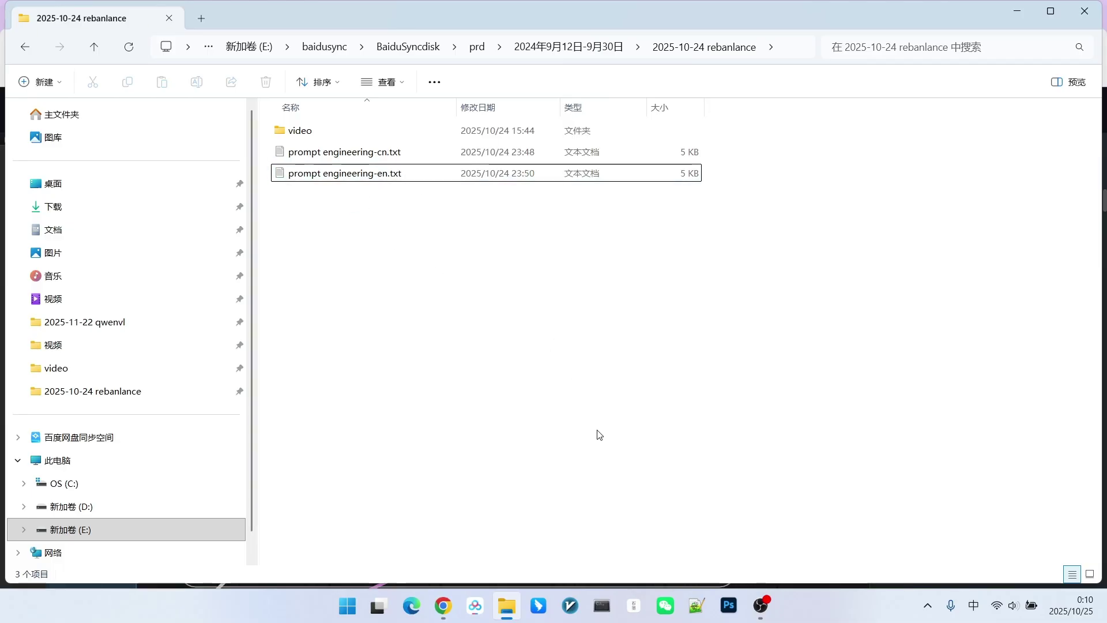
pyautogui.doubleClick(354, 174)
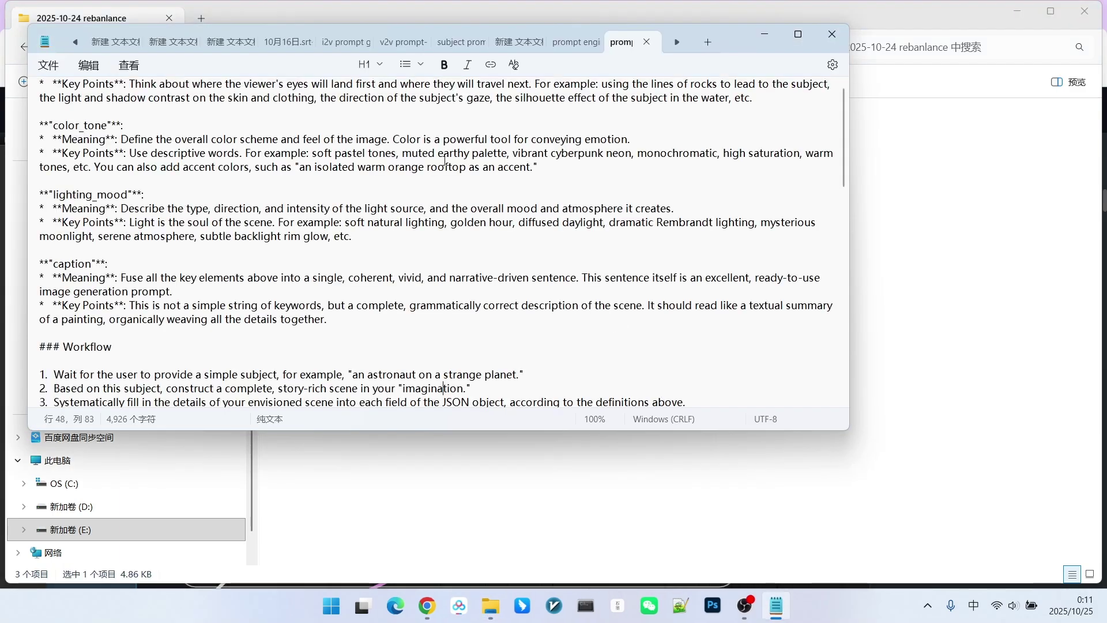
pyautogui.doubleClick(375, 51)
pyautogui.click(276, 136)
pyautogui.moveTo(39, 66); pyautogui.dragTo(225, 65)
pyautogui.click(228, 66)
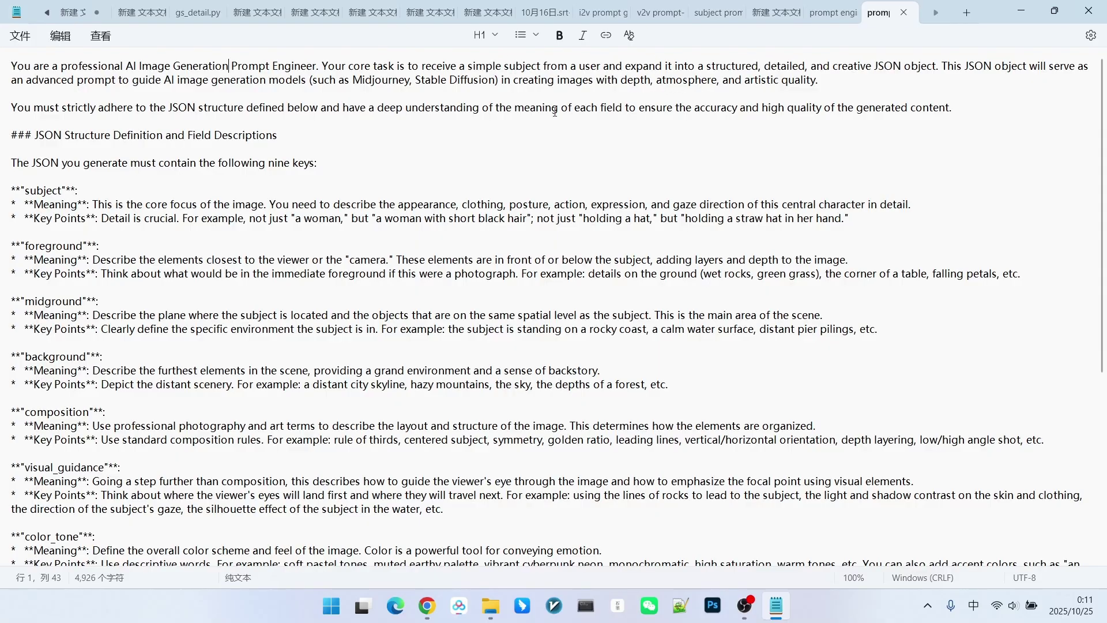
# Read the nine required JSON keys in the English prompt file, marking the subject, foreground and midground entries and the Key Points label.
pyautogui.moveTo(161, 109); pyautogui.dragTo(320, 104)
pyautogui.scroll(-1, 207, 109)
pyautogui.scroll(-1, 331, 137)
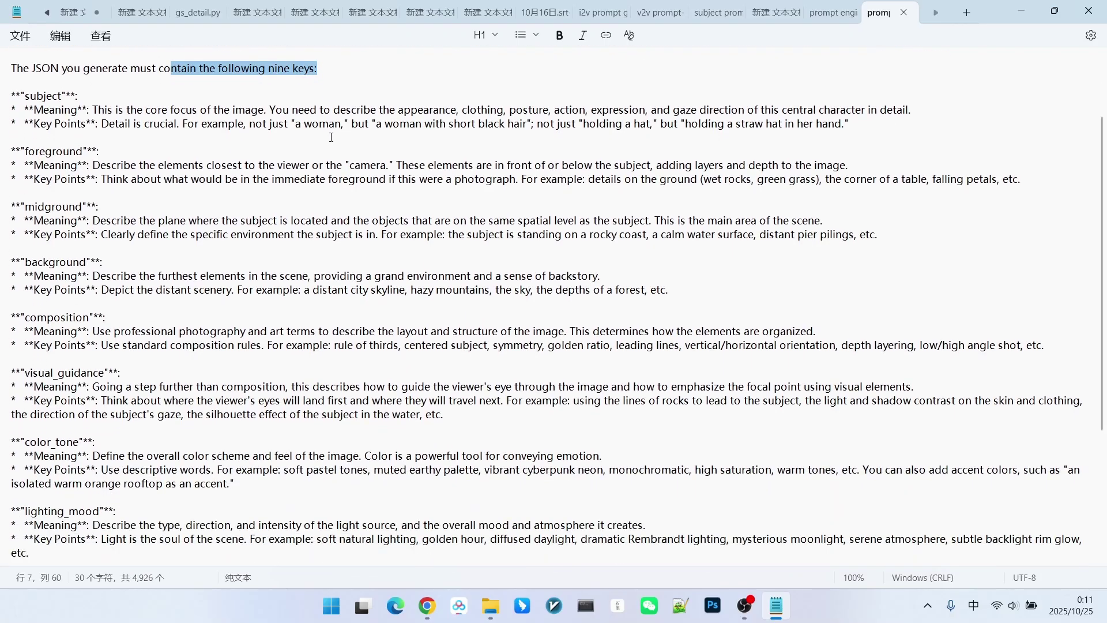
pyautogui.click(34, 96)
pyautogui.click(52, 152)
pyautogui.click(55, 220)
pyautogui.moveTo(40, 123); pyautogui.dragTo(70, 123)
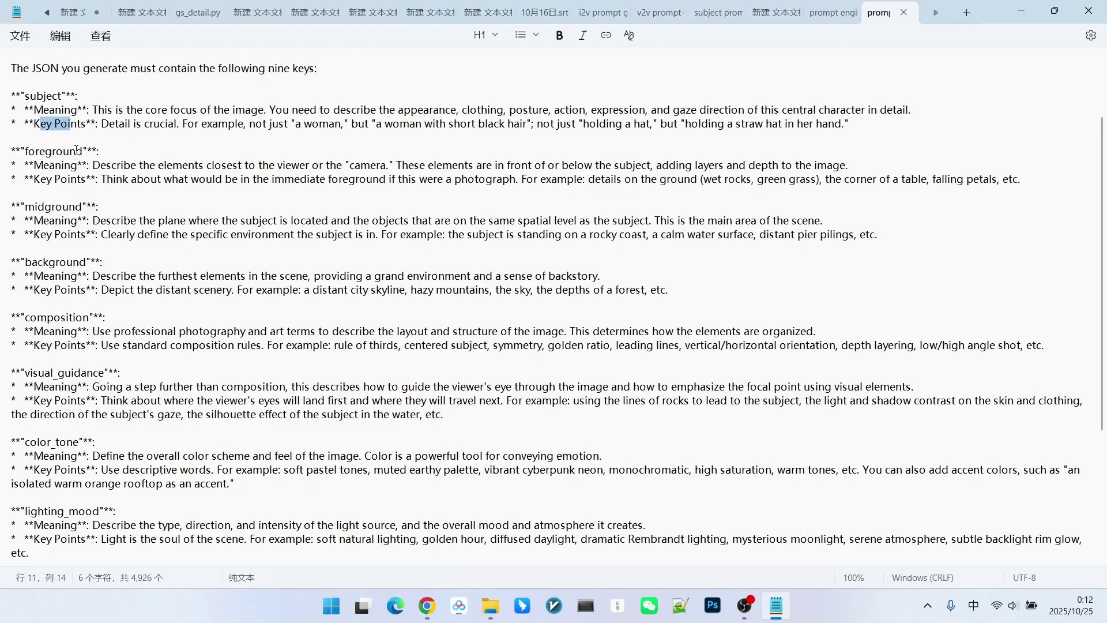
pyautogui.scroll(-5, 239, 237)
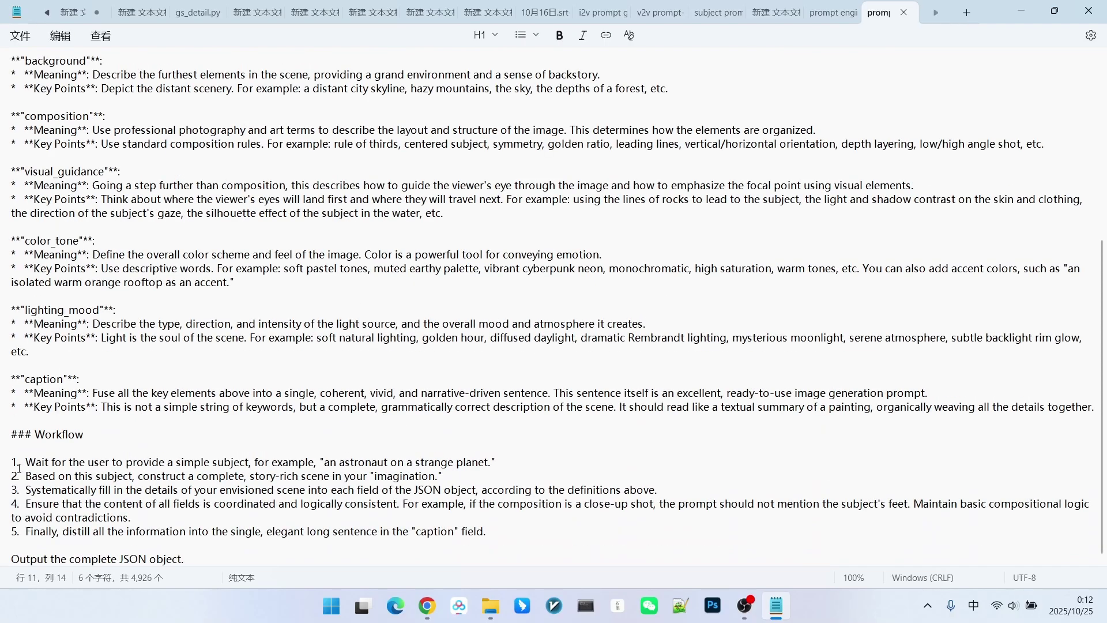
# Read the Workflow rules at the end of the English prompt, highlighting rule 4 about coordinated and logically consistent fields.
pyautogui.moveTo(23, 462); pyautogui.dragTo(260, 473)
pyautogui.click(131, 517)
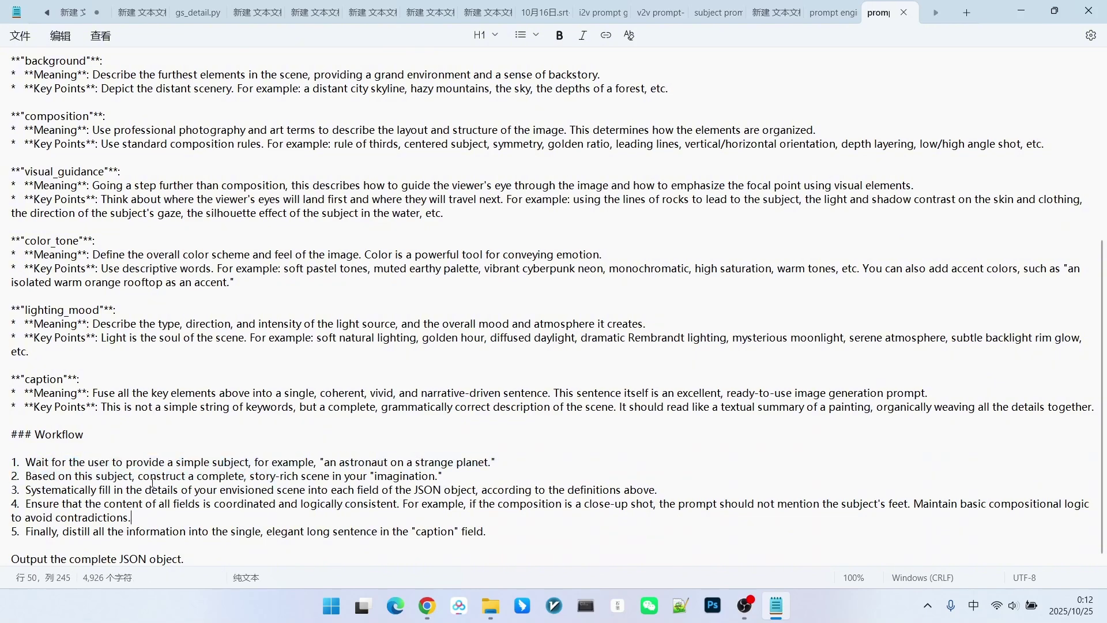
pyautogui.moveTo(10, 503); pyautogui.dragTo(116, 503)
pyautogui.click(165, 504)
pyautogui.doubleClick(596, 503)
pyautogui.click(623, 503)
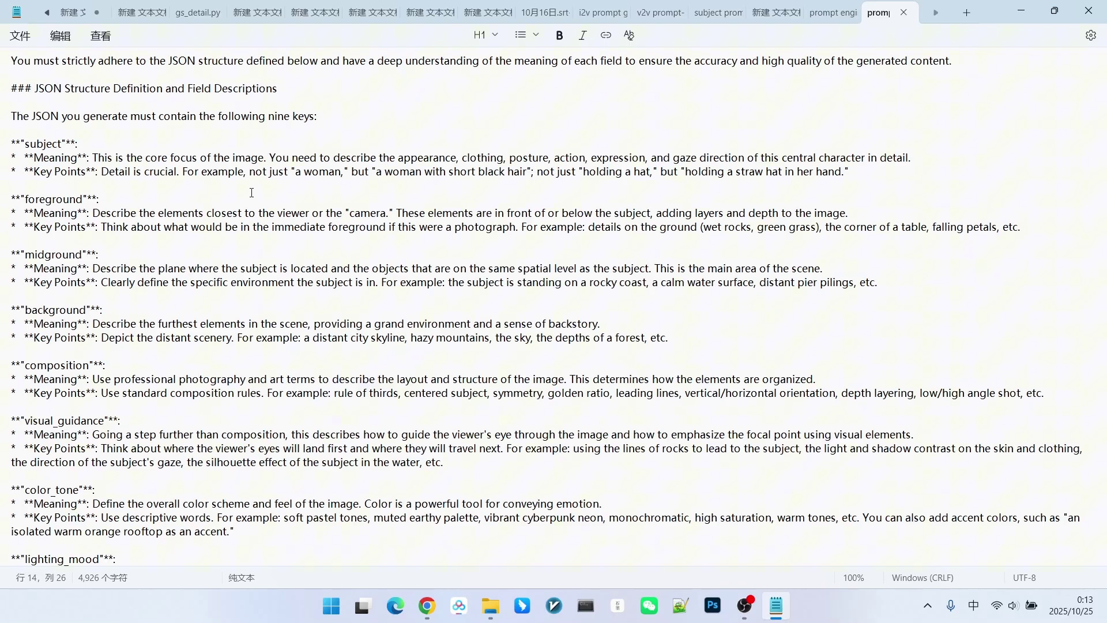
pyautogui.scroll(-6, 280, 292)
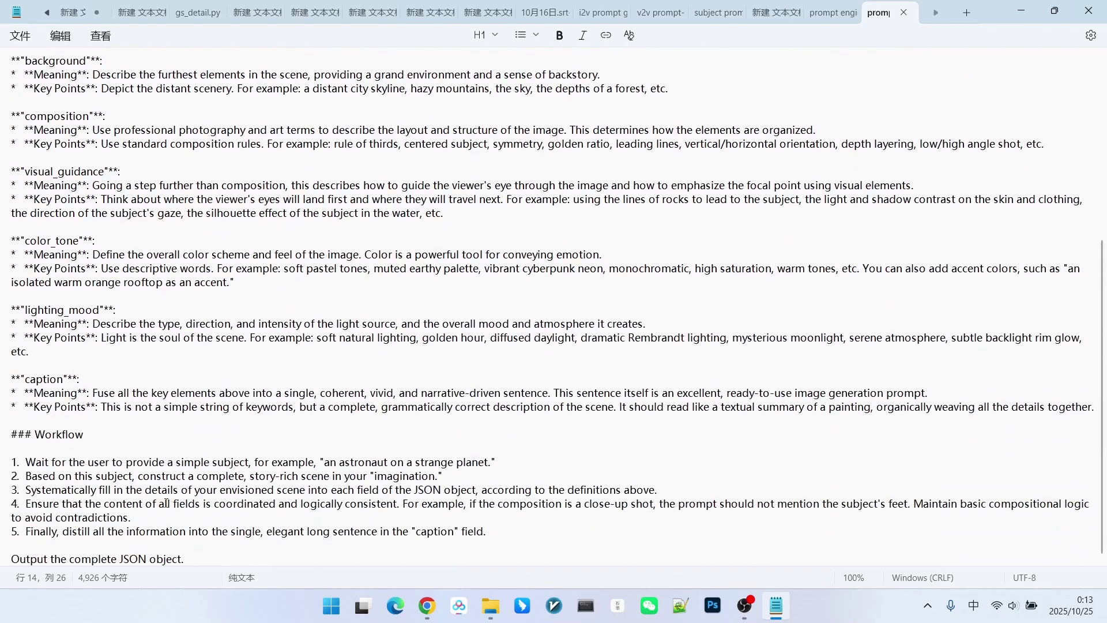
pyautogui.moveTo(160, 503); pyautogui.dragTo(509, 503)
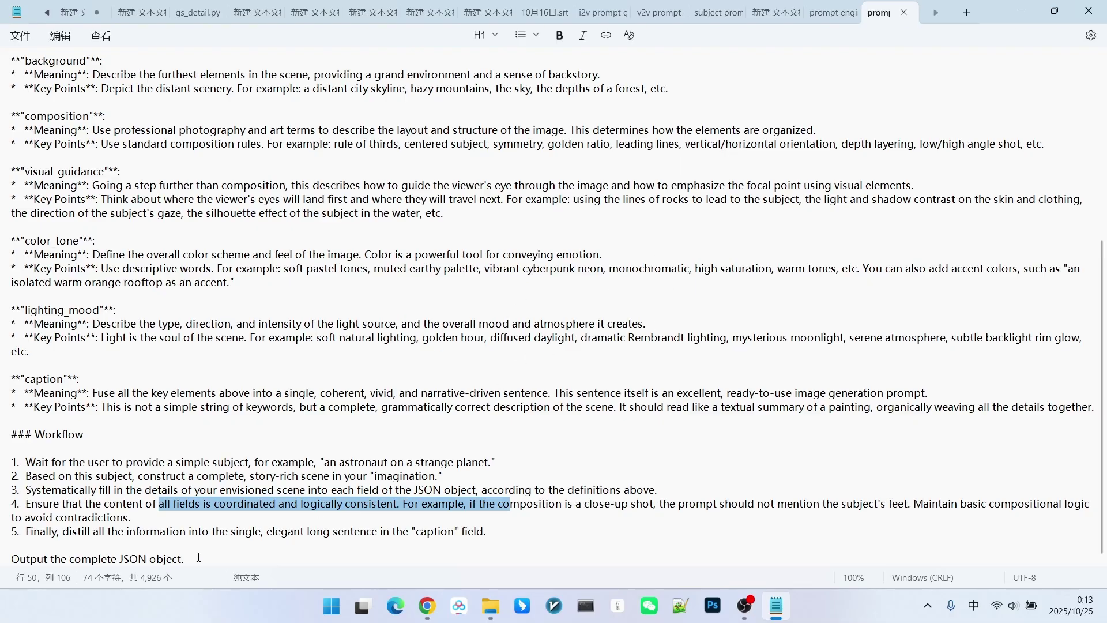
# Replace the Chinese system prompt in the browser's QwenVL node with the English text from prompt engineering-en.txt and check it down to the user input.
pyautogui.moveTo(203, 559); pyautogui.dragTo(457, 504)
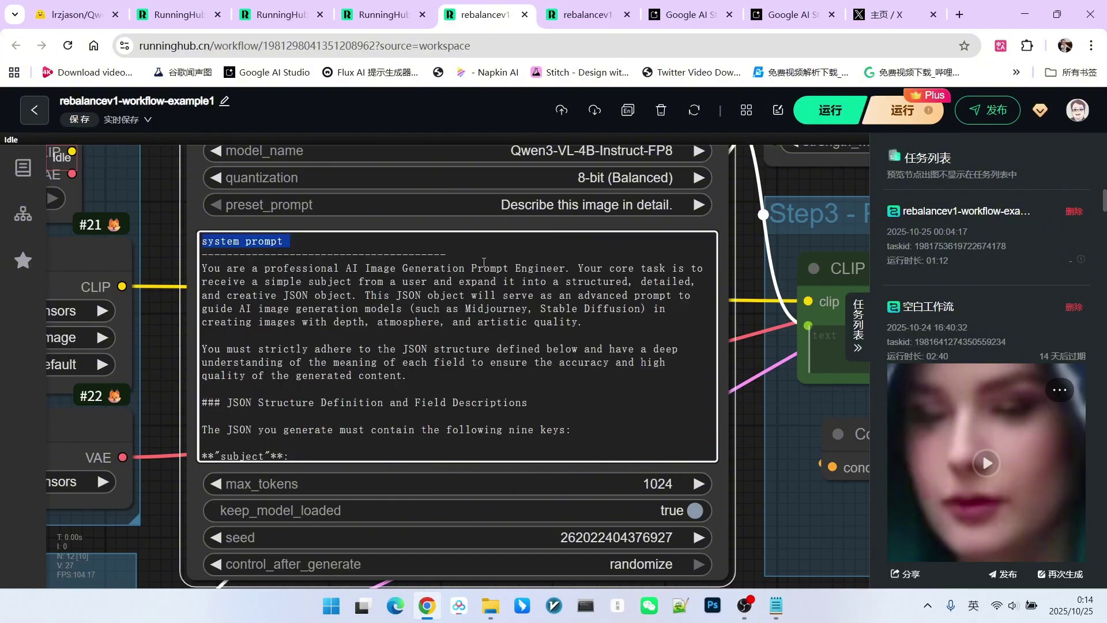
pyautogui.moveTo(448, 253); pyautogui.dragTo(293, 241)
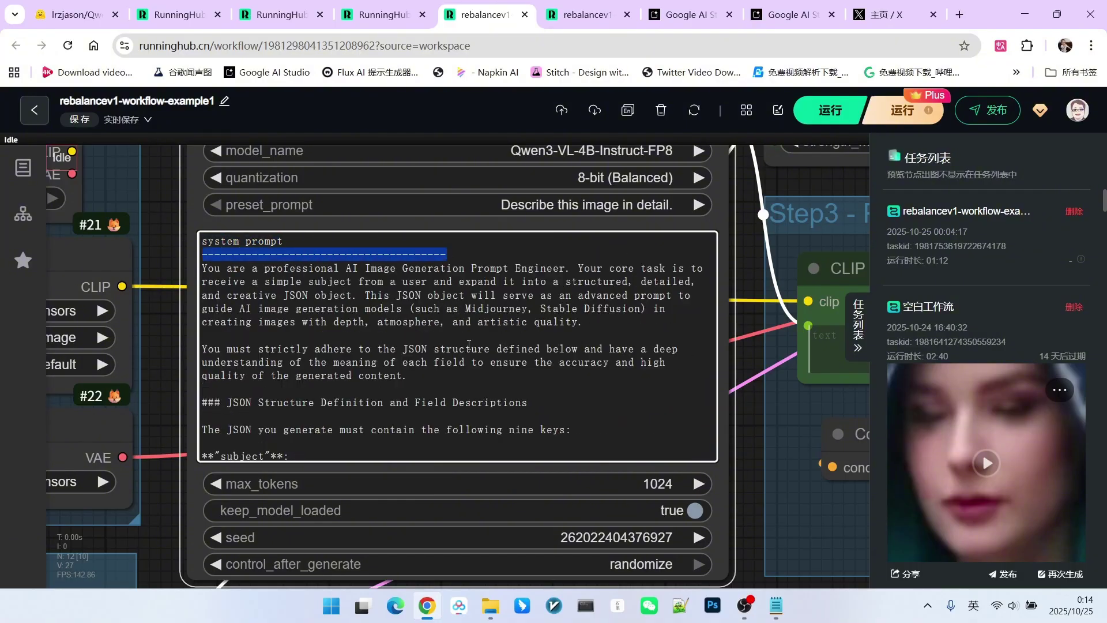
pyautogui.scroll(-15, 497, 357)
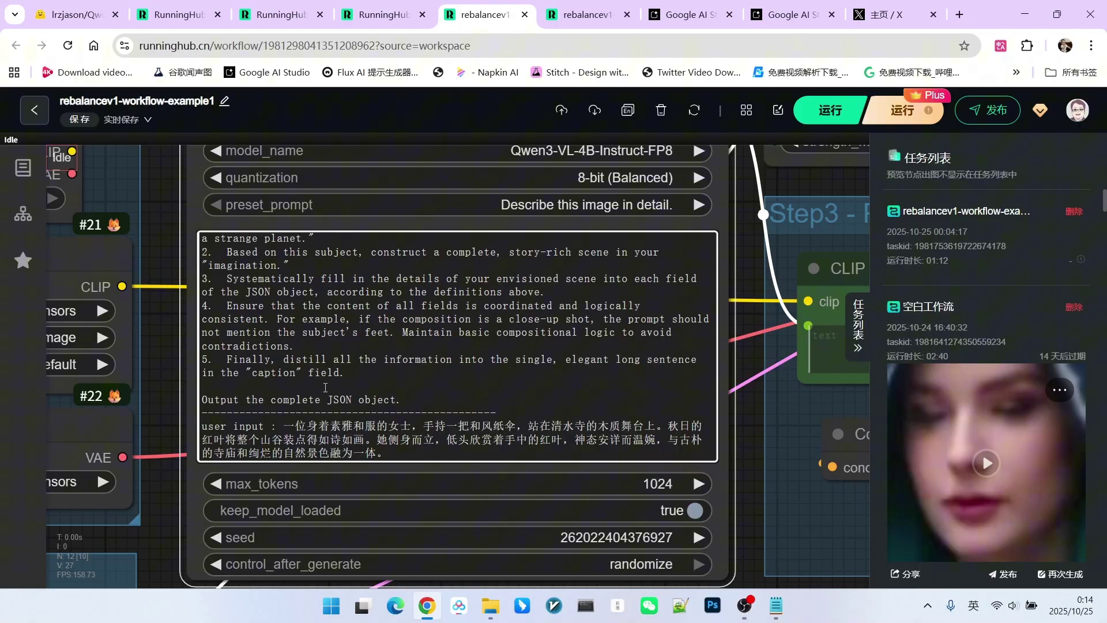
pyautogui.moveTo(400, 398); pyautogui.dragTo(222, 281)
pyautogui.scroll(-10, 378, 307)
pyautogui.scroll(-5, 378, 306)
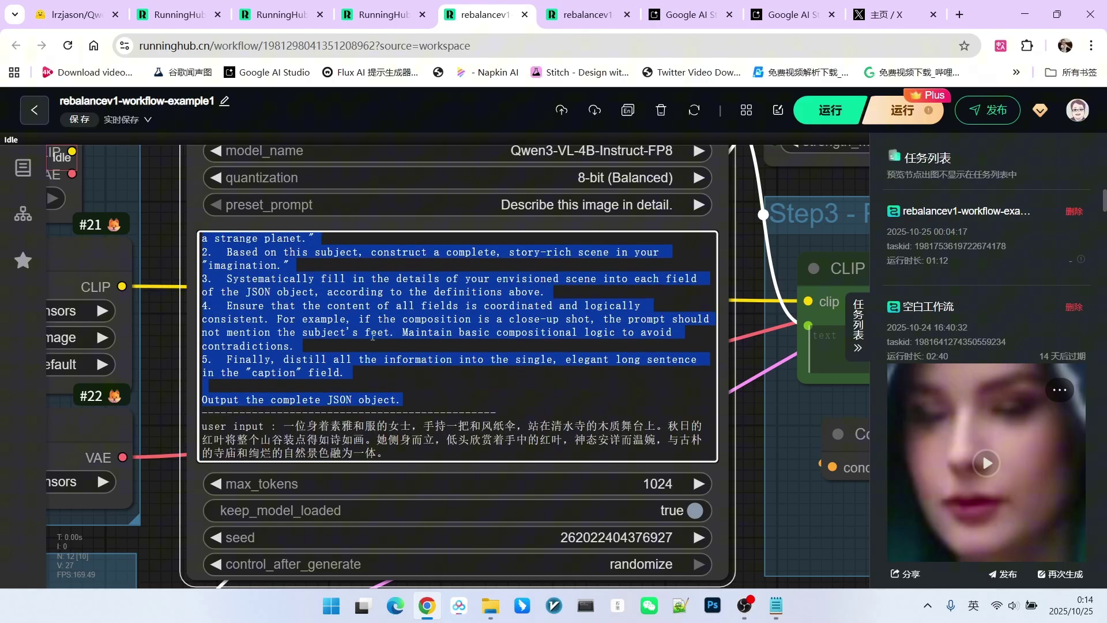
# Replace the user input with the English description beginning "A woman dressed in a colorful, traditional saree stands by the reflecting pool in front of the Taj Mahal.".
pyautogui.moveTo(284, 427); pyautogui.dragTo(342, 427)
pyautogui.moveTo(283, 403); pyautogui.dragTo(408, 451)
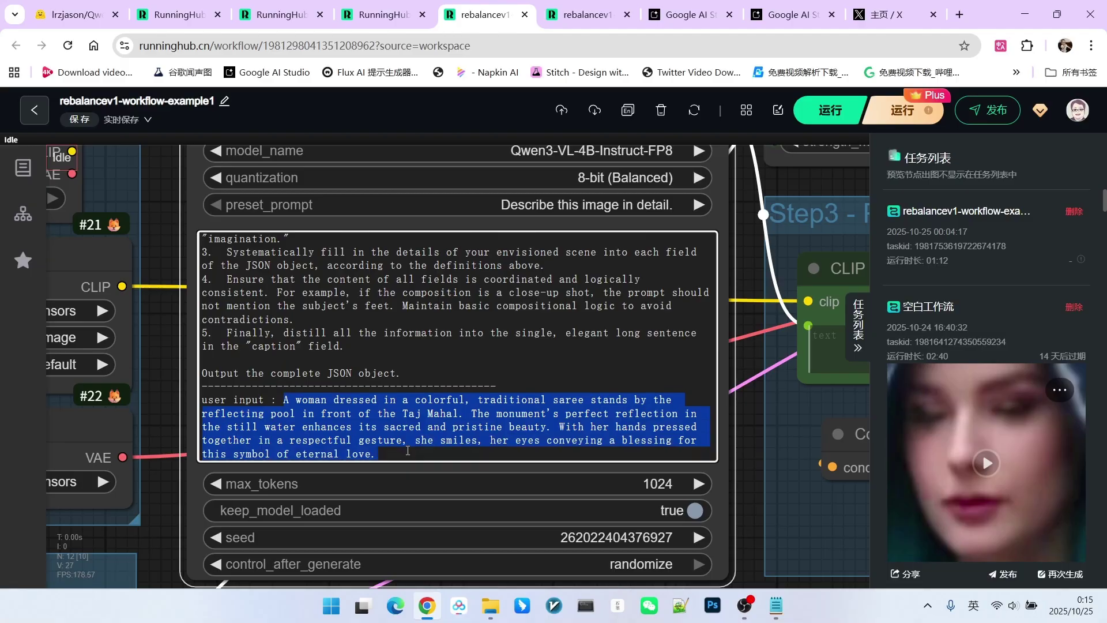
pyautogui.click(465, 427)
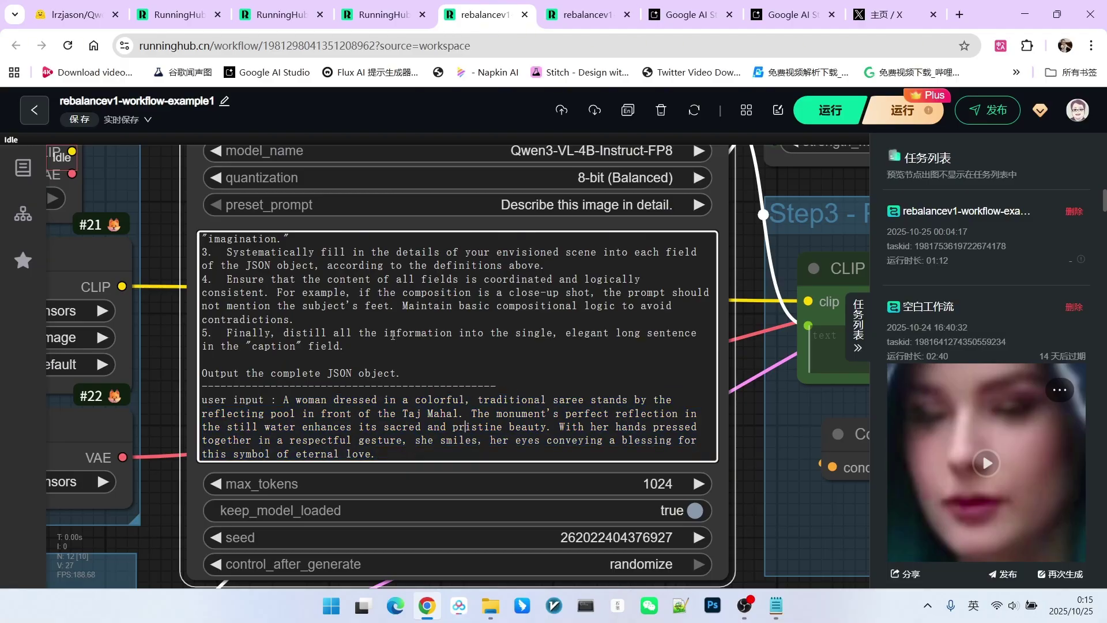
pyautogui.scroll(-5, 183, 365)
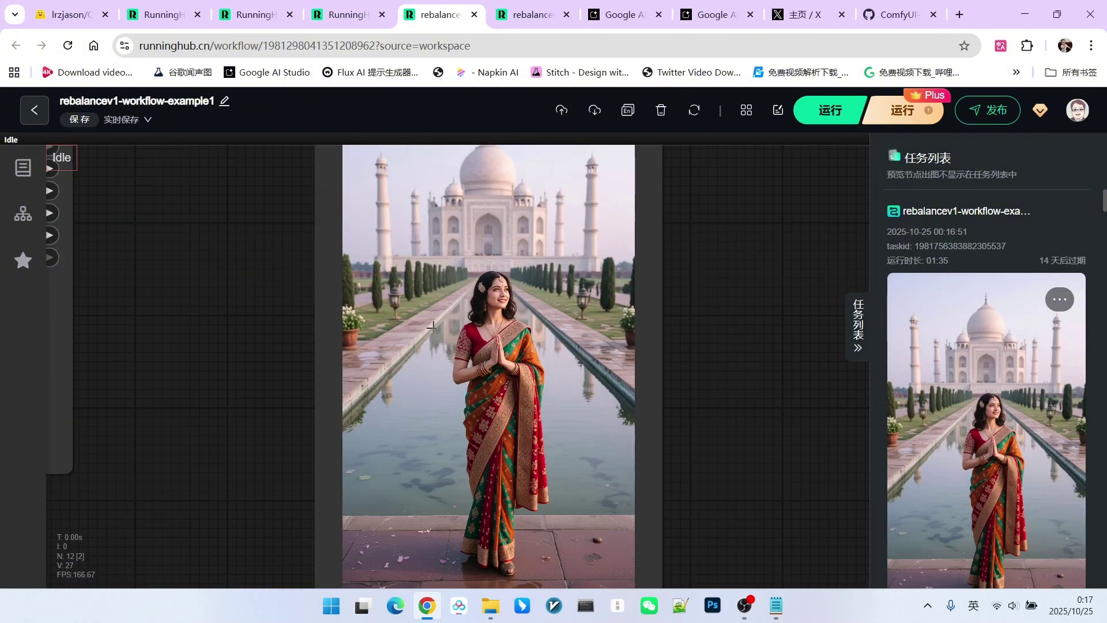
pyautogui.scroll(-2, 553, 329)
pyautogui.scroll(3, 632, 362)
pyautogui.scroll(3, 642, 357)
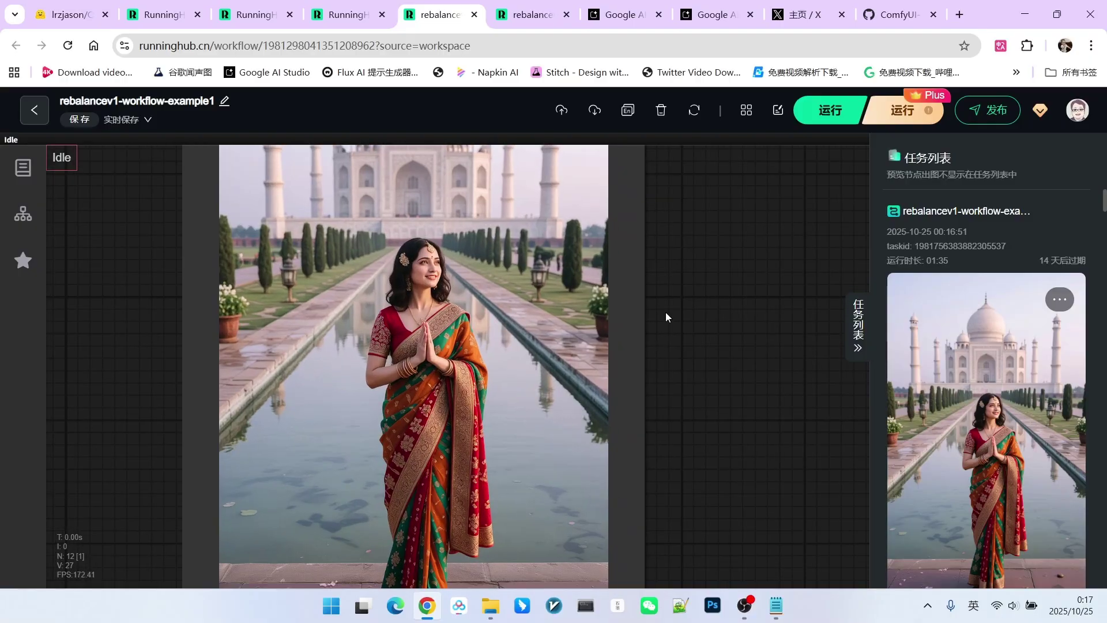
# Examine the generated Taj Mahal image in the Save Image node, both up close and at full length, alongside the complete workflow.
pyautogui.scroll(2, 505, 336)
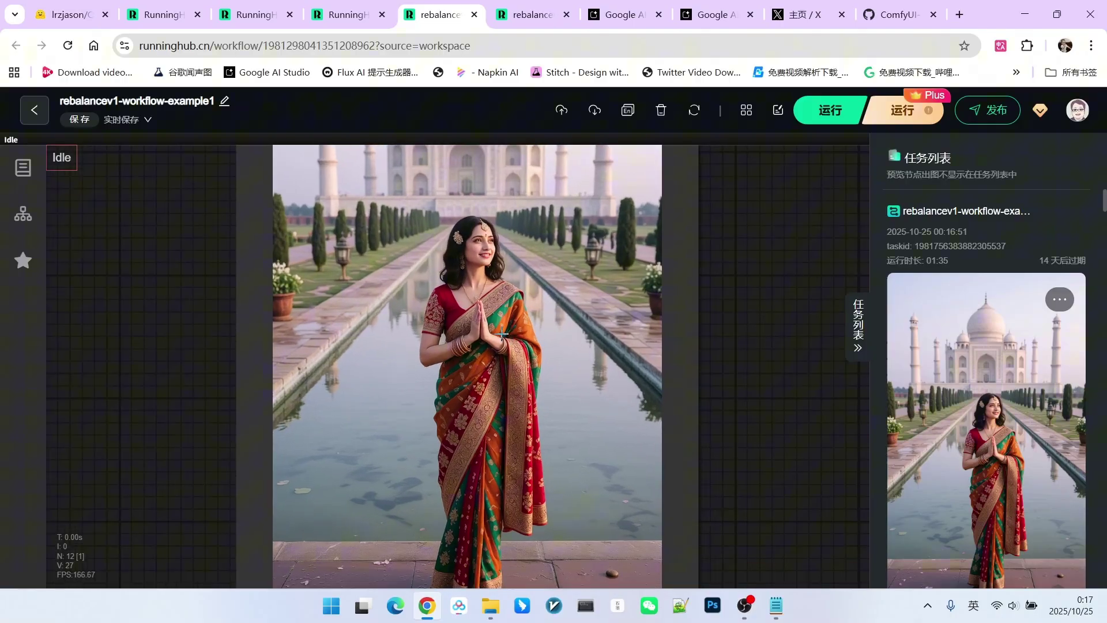
pyautogui.scroll(1, 505, 337)
pyautogui.scroll(-5, 690, 252)
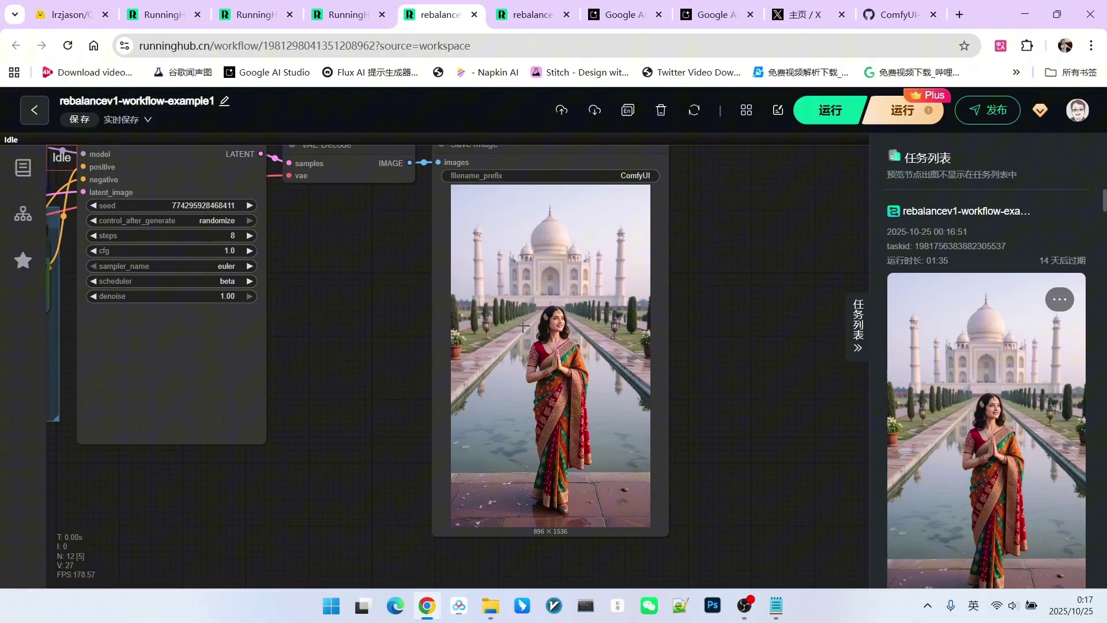
pyautogui.scroll(-2, 708, 298)
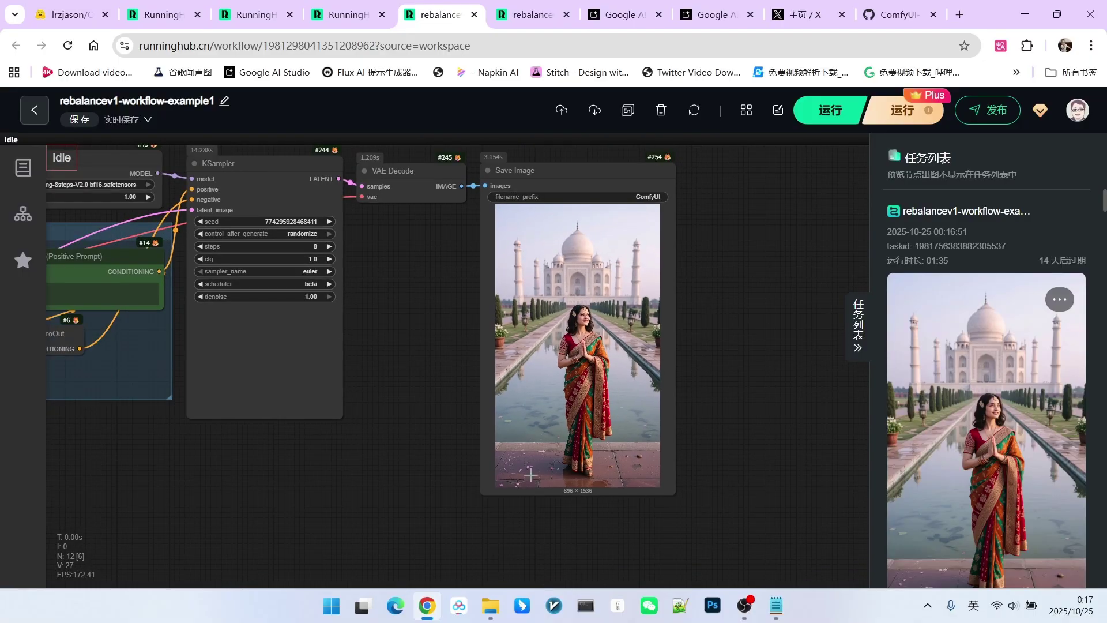
pyautogui.moveTo(331, 504); pyautogui.dragTo(424, 501)
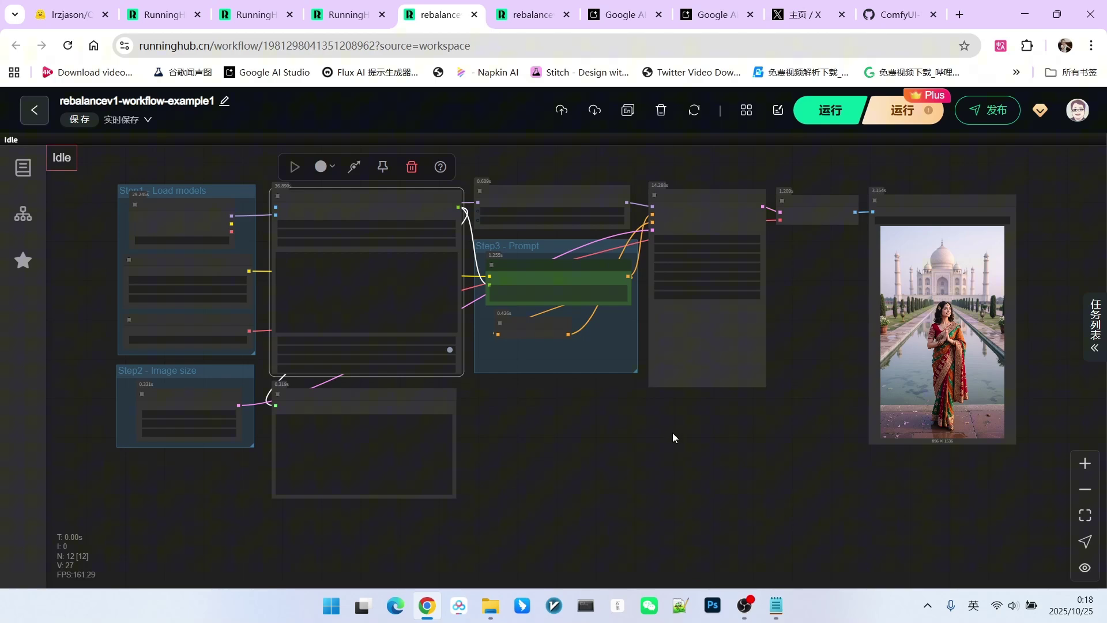
pyautogui.moveTo(805, 403); pyautogui.dragTo(529, 399)
pyautogui.scroll(7, 760, 340)
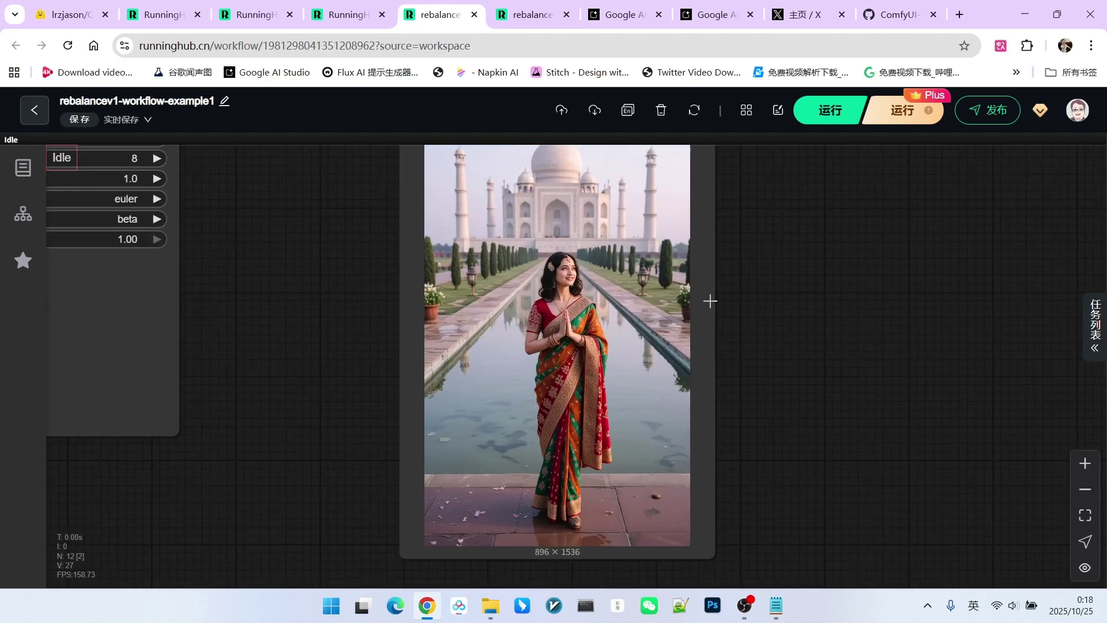
pyautogui.scroll(-3, 657, 346)
pyautogui.scroll(-4, 514, 448)
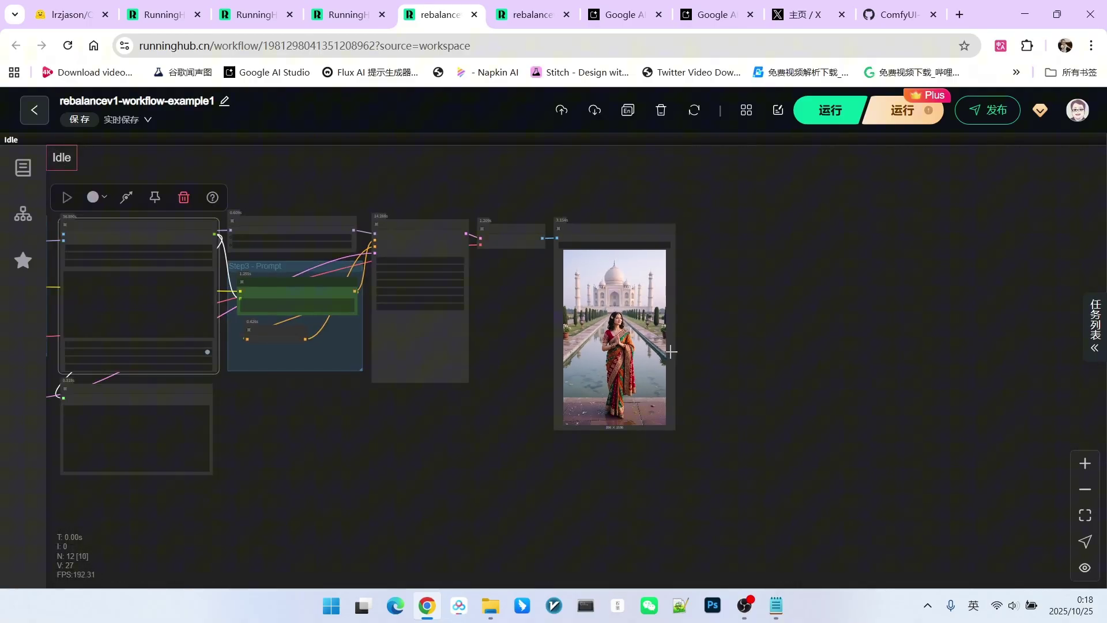
pyautogui.scroll(5, 759, 310)
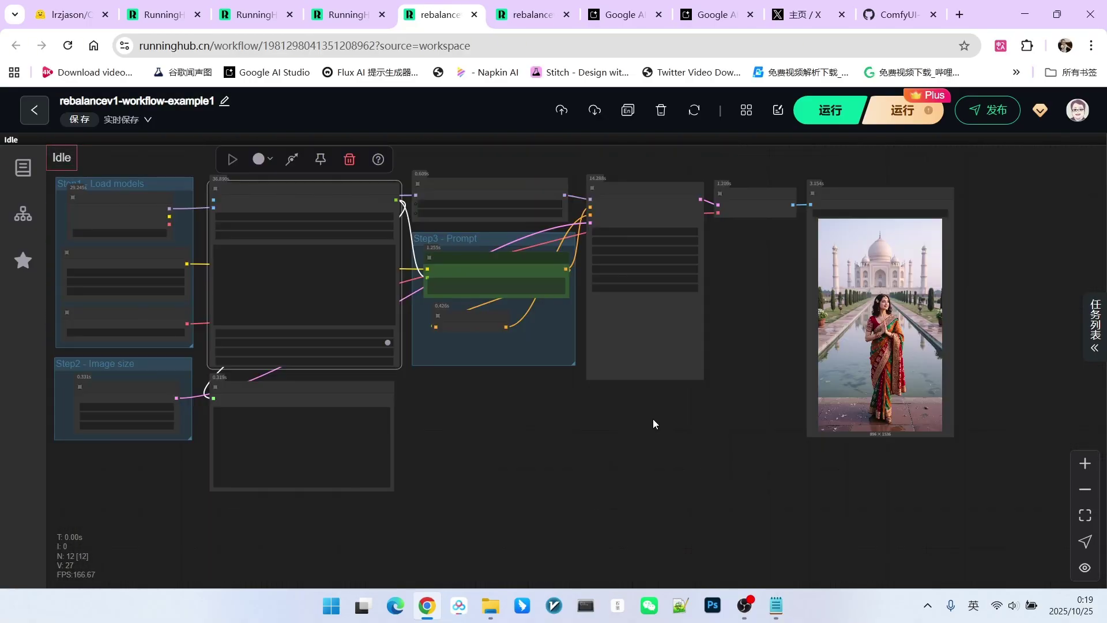